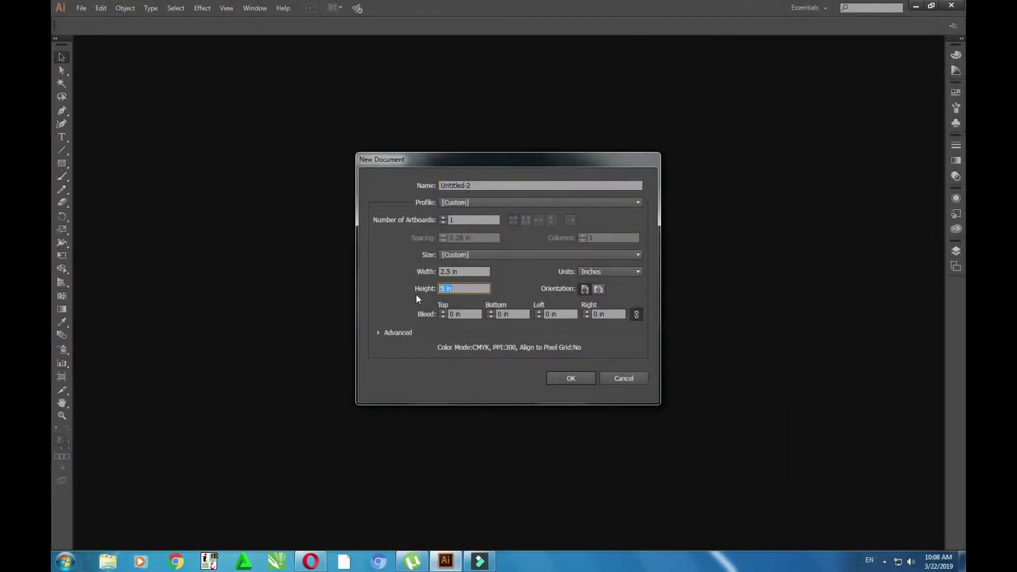
- Confirm a new 2.5 in × 5 in document in inches with one artboard
{"action": "key", "text": "Return"}
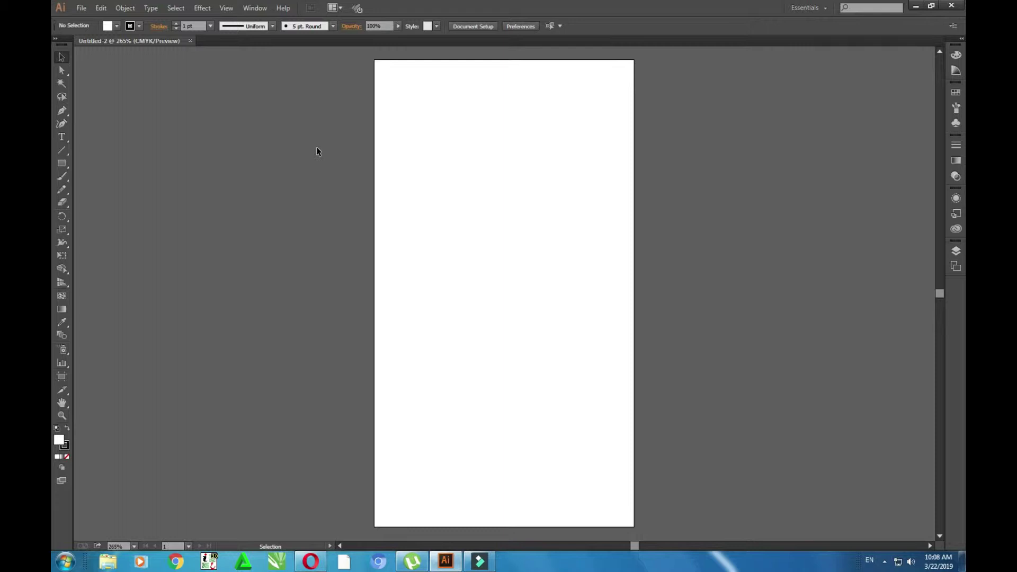
- Draw a hexagon with the Polygon tool and centre it on the artboard
{"action": "left_click", "coordinate": [62, 166]}
{"action": "left_click", "coordinate": [108, 203]}
{"action": "left_click_drag", "start_coordinate": [486, 305], "coordinate": [487, 304]}
{"action": "left_click_drag", "start_coordinate": [438, 230], "coordinate": [507, 284]}
{"action": "left_click_drag", "start_coordinate": [596, 205], "coordinate": [580, 221]}
{"action": "left_click_drag", "start_coordinate": [535, 283], "coordinate": [534, 270]}
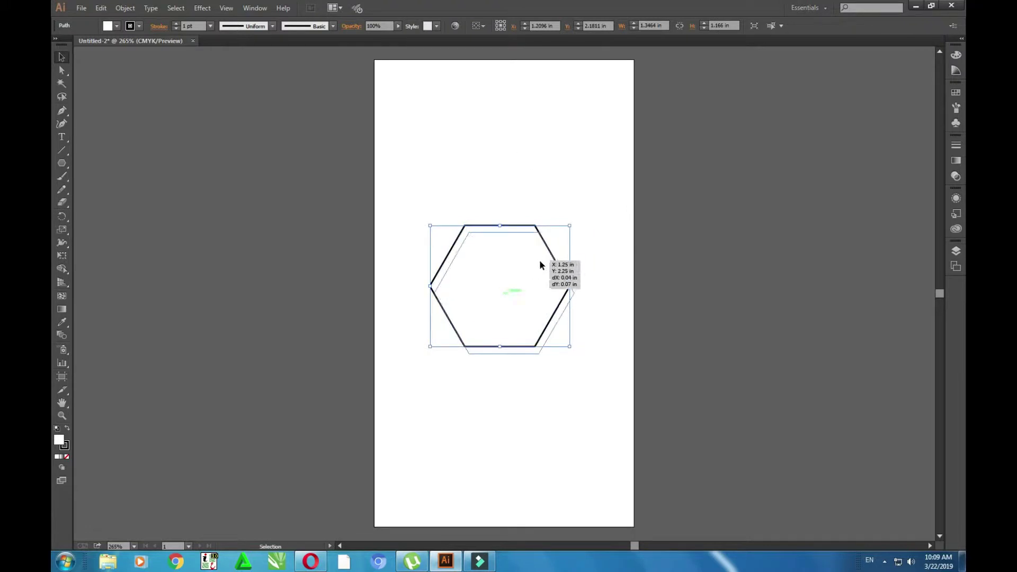
{"action": "left_click", "coordinate": [164, 189]}
- Draw a Pen path from the artboard's top corners down to the hexagon
{"action": "left_click", "coordinate": [62, 164]}
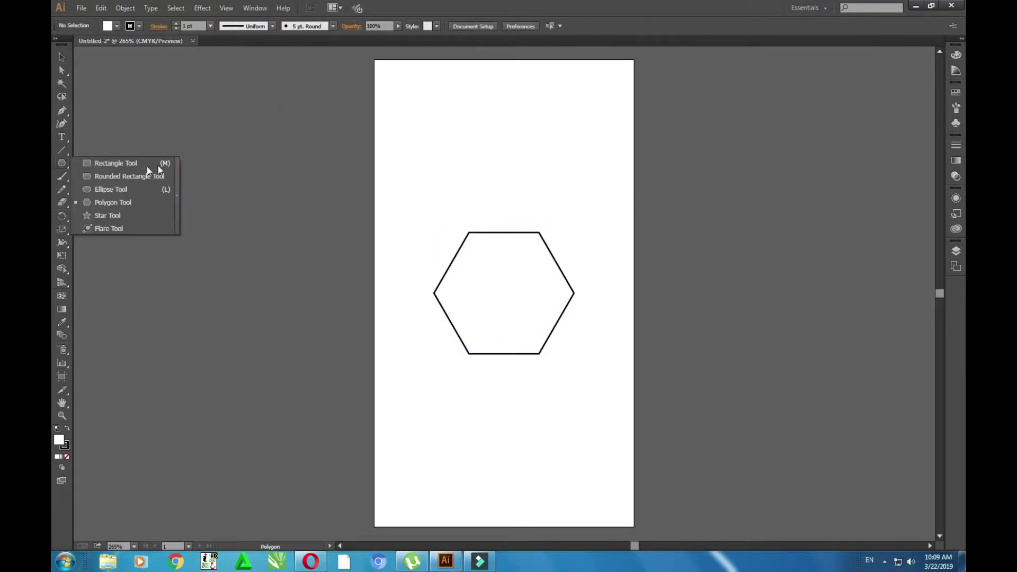
{"action": "left_click", "coordinate": [118, 214]}
{"action": "left_click", "coordinate": [63, 112]}
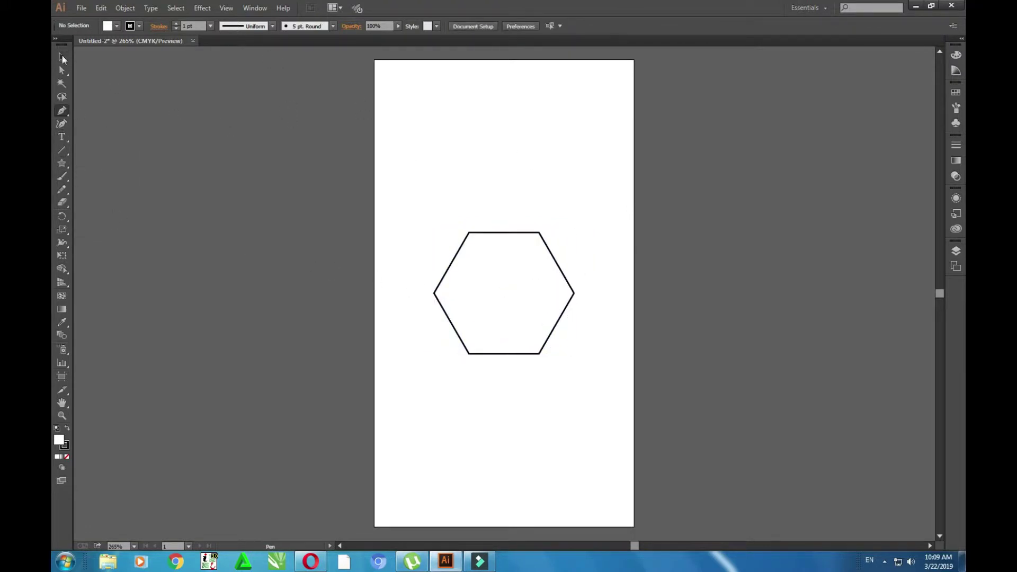
{"action": "left_click", "coordinate": [55, 38]}
{"action": "left_click", "coordinate": [392, 60]}
{"action": "left_click", "coordinate": [652, 60]}
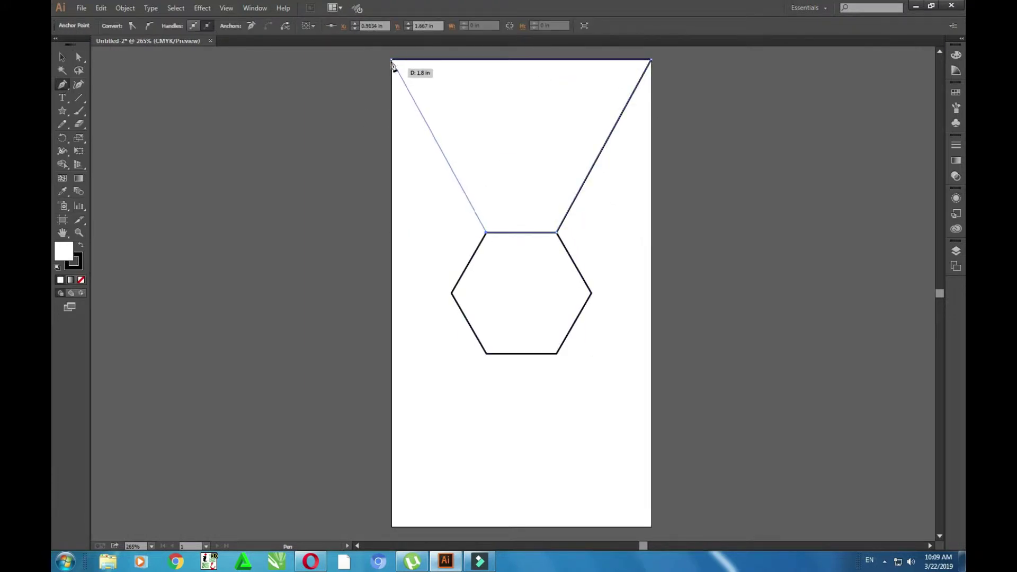
{"action": "left_click", "coordinate": [551, 233]}
{"action": "left_click", "coordinate": [384, 257]}
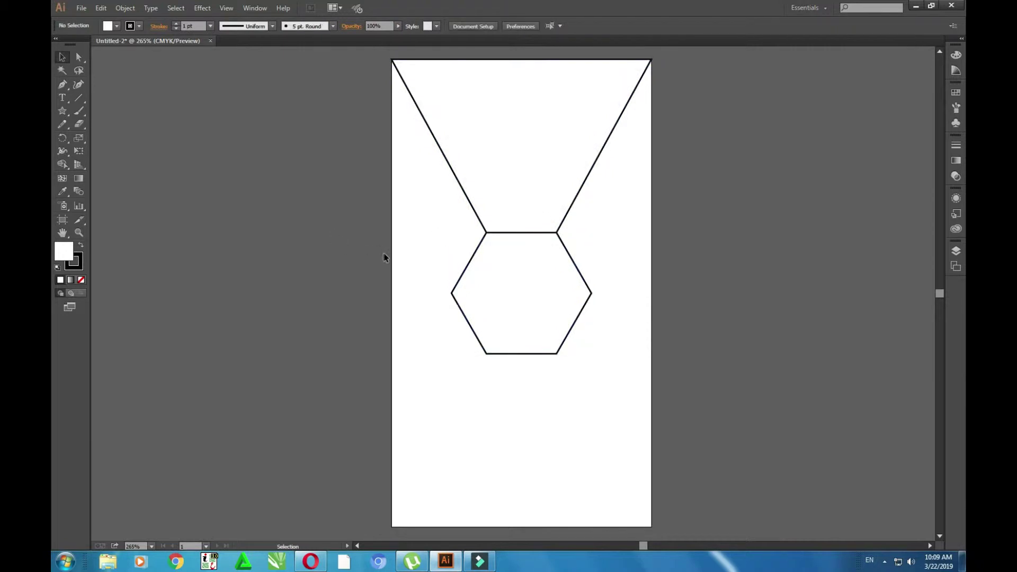
{"action": "key", "text": "ctrl+a"}
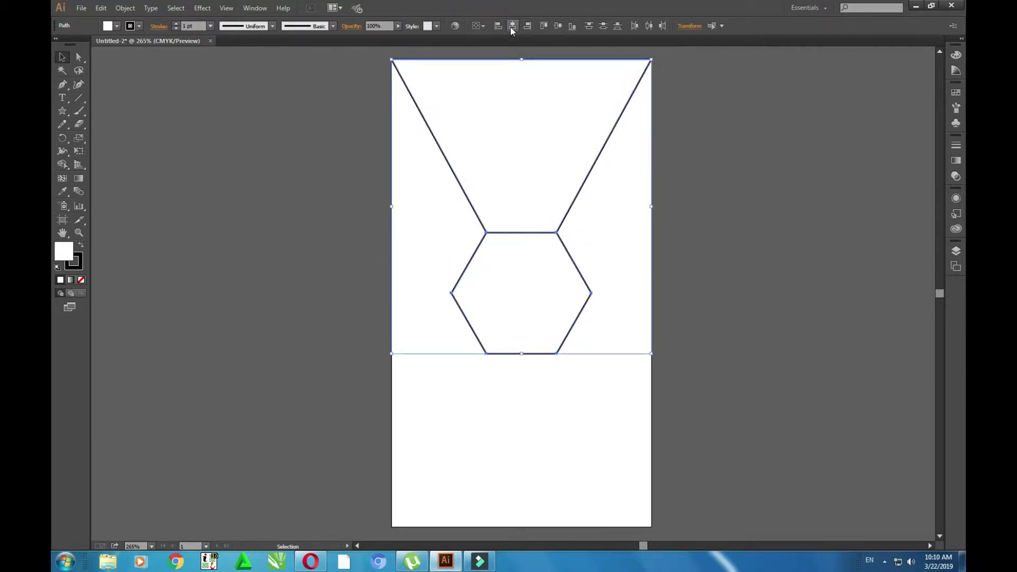
- Draw a rectangle covering the whole artboard
{"action": "left_click", "coordinate": [556, 416]}
{"action": "key", "text": "m"}
{"action": "left_click_drag", "start_coordinate": [392, 60], "coordinate": [633, 496]}
{"action": "left_click_drag", "start_coordinate": [643, 544], "coordinate": [664, 482]}
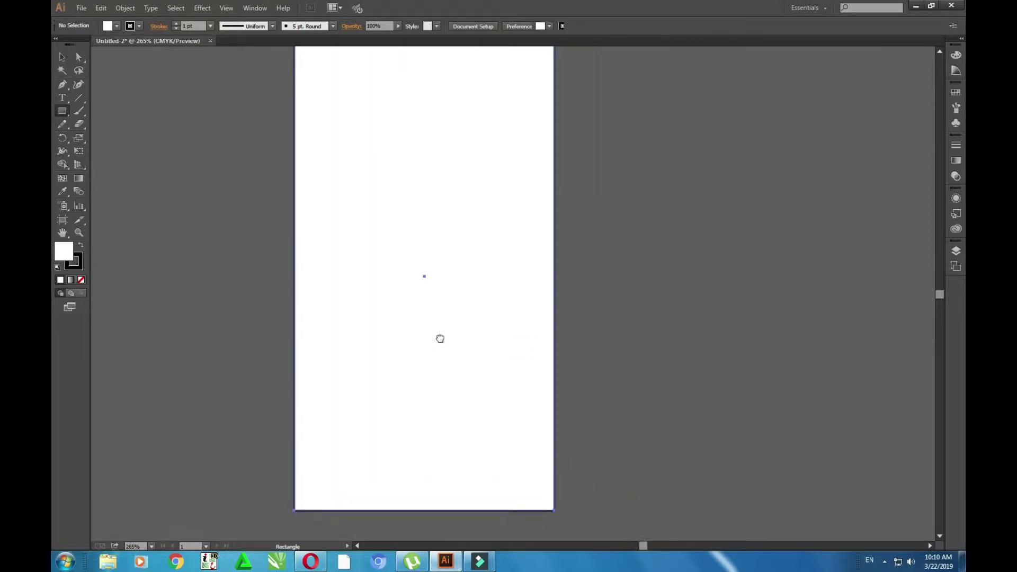
{"action": "key", "text": "v"}
{"action": "key", "text": "ctrl+minus"}
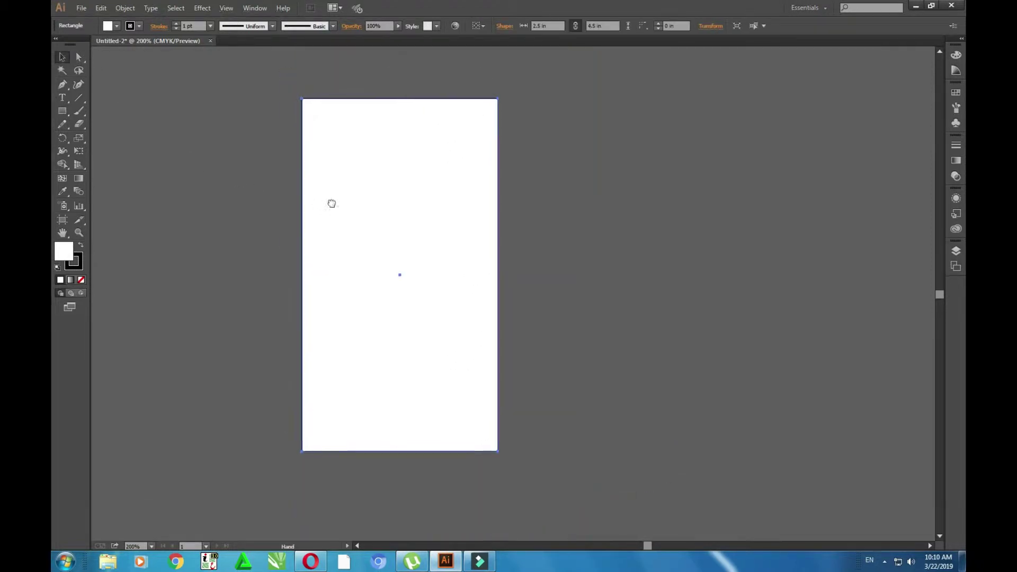
{"action": "key", "text": "ctrl+shift+a"}
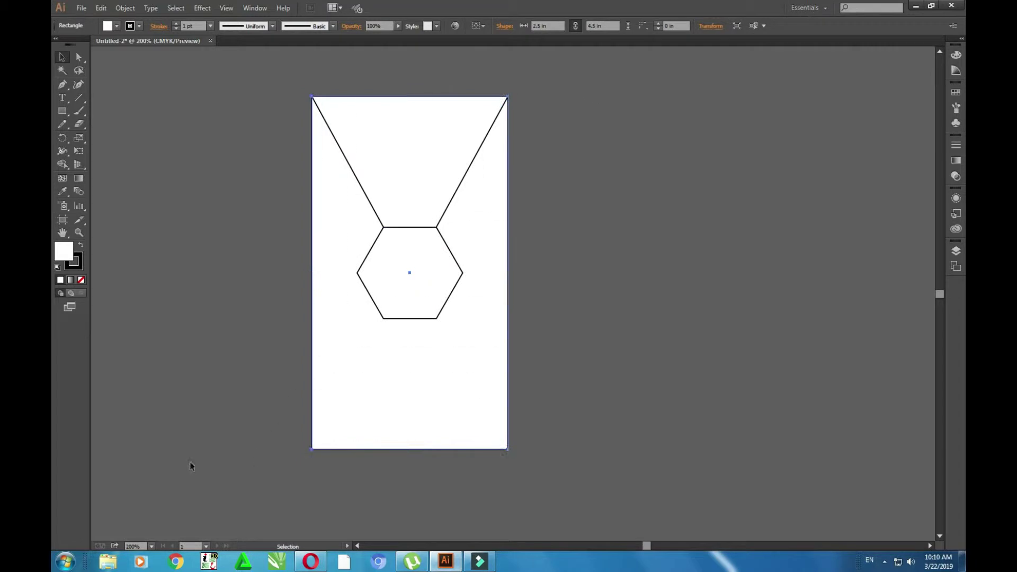
{"action": "key", "text": "ctrl+a"}
- Copy the top funnel to the artboard bottom and reflect it horizontally
{"action": "left_click", "coordinate": [567, 281]}
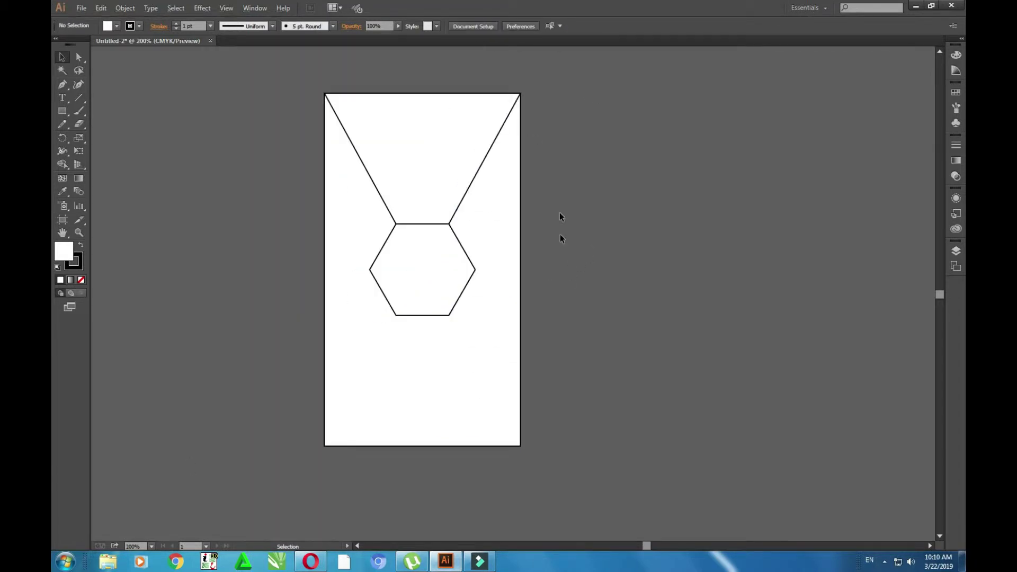
{"action": "left_click_drag", "start_coordinate": [433, 225], "coordinate": [431, 364]}
{"action": "right_click", "coordinate": [432, 363]}
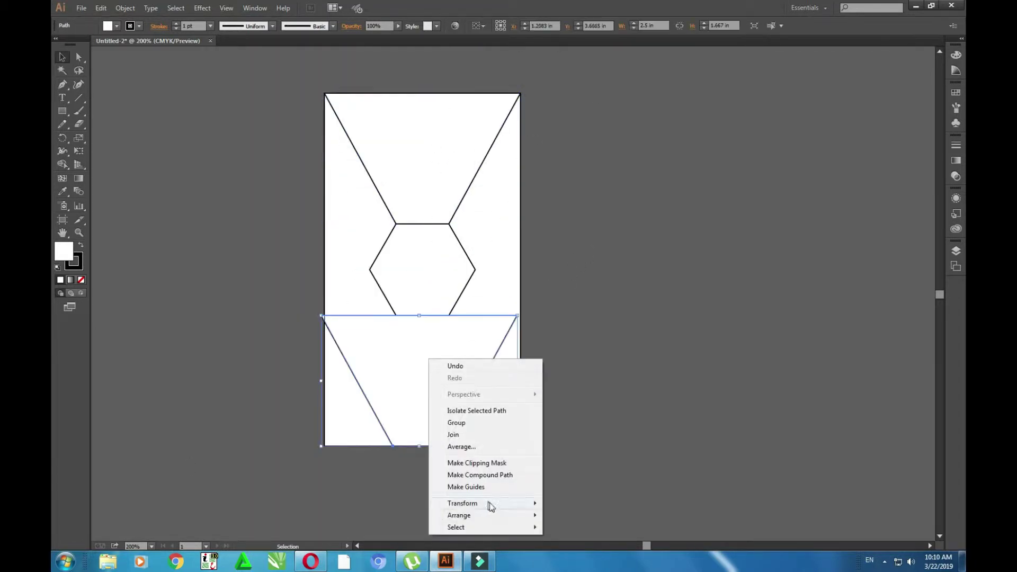
{"action": "left_click", "coordinate": [571, 448]}
{"action": "left_click", "coordinate": [444, 221]}
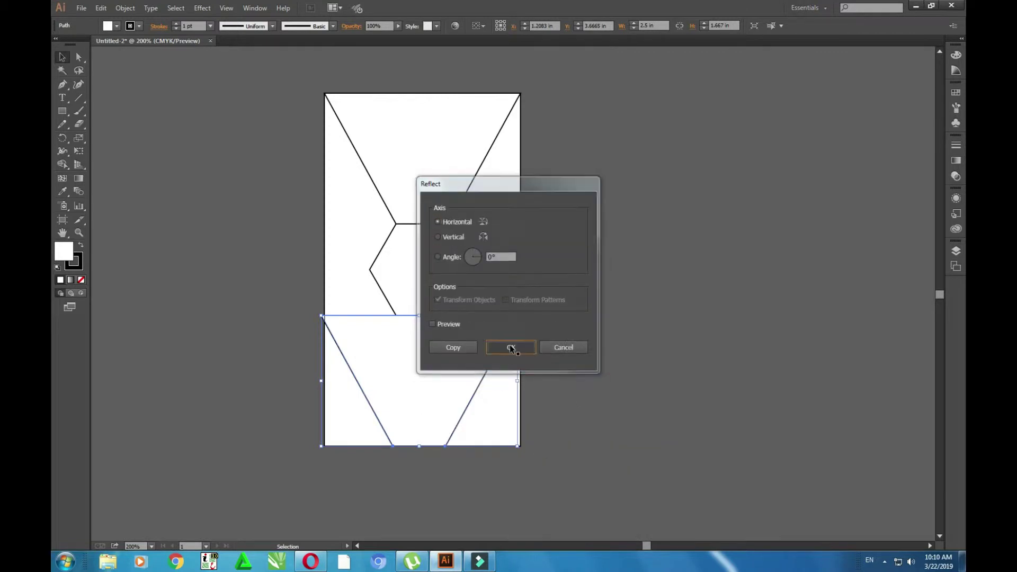
{"action": "left_click", "coordinate": [511, 344]}
{"action": "key", "text": "ctrl+a"}
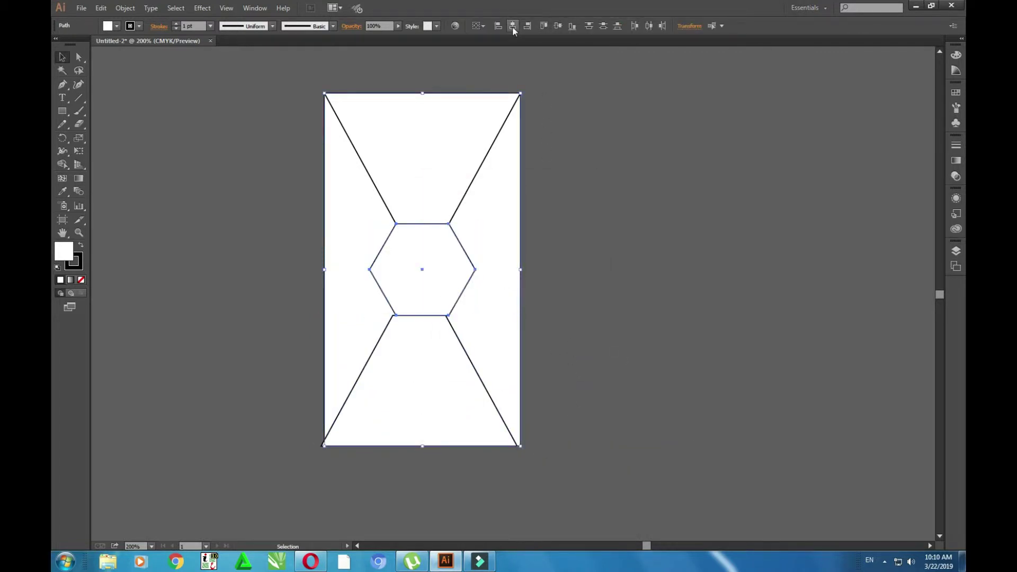
{"action": "left_click", "coordinate": [469, 376]}
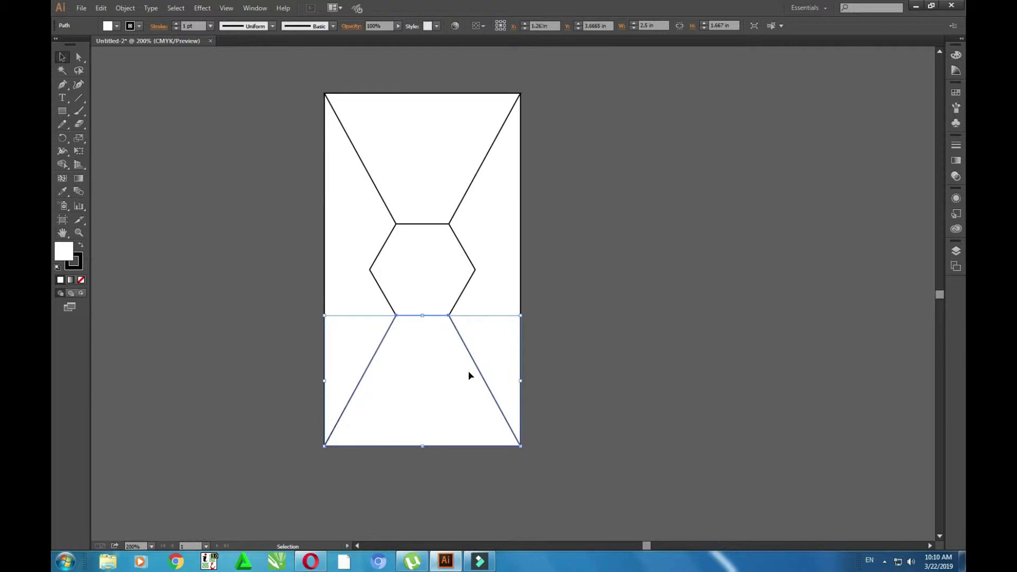
{"action": "left_click", "coordinate": [549, 340]}
{"action": "scroll", "coordinate": [595, 357], "scroll_direction": "down", "scroll_amount": 2}
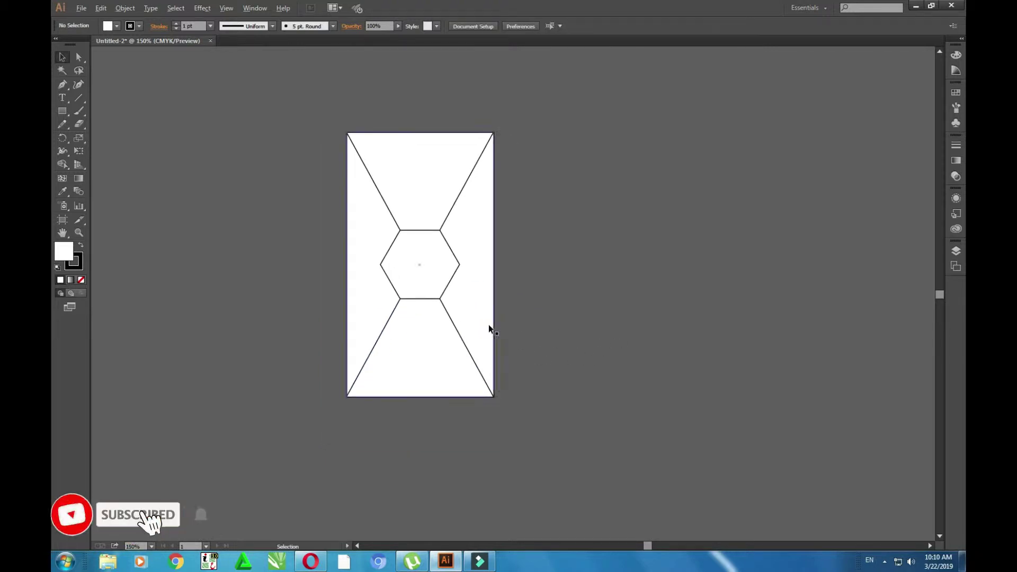
- Duplicate the central hexagon and enlarge the copy over the artboard centre
{"action": "scroll", "coordinate": [618, 263], "scroll_direction": "up", "scroll_amount": 4}
{"action": "left_click_drag", "start_coordinate": [716, 325], "coordinate": [755, 351]}
{"action": "left_click", "coordinate": [530, 286]}
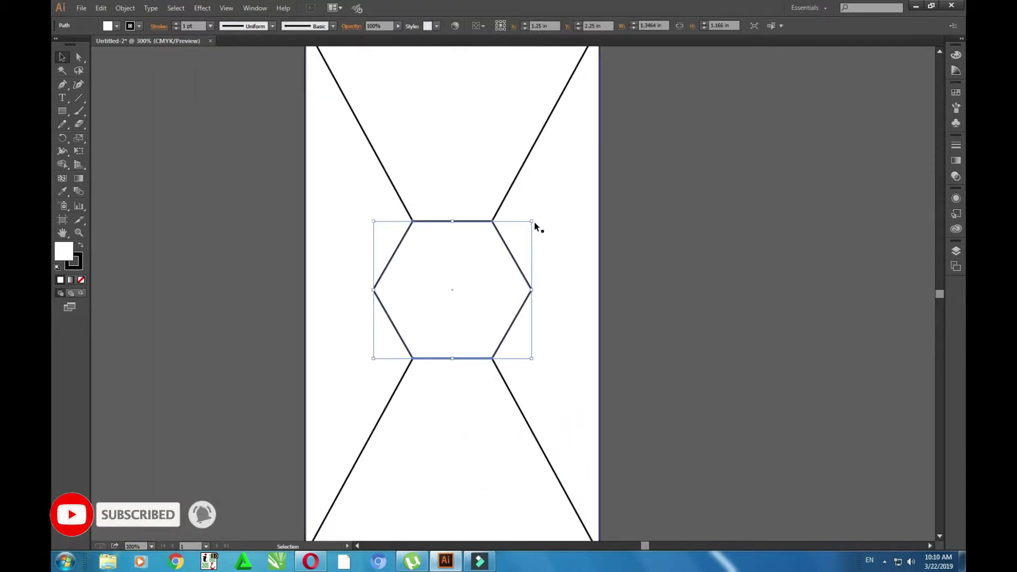
{"action": "left_click_drag", "start_coordinate": [490, 293], "coordinate": [722, 298]}
{"action": "left_click_drag", "start_coordinate": [767, 227], "coordinate": [838, 162]}
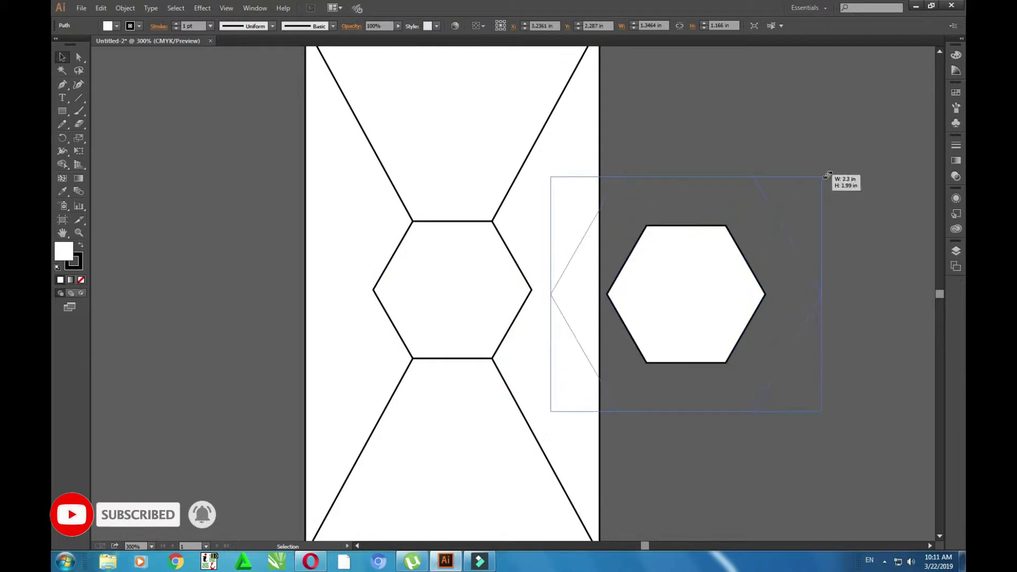
{"action": "left_click_drag", "start_coordinate": [811, 249], "coordinate": [587, 254]}
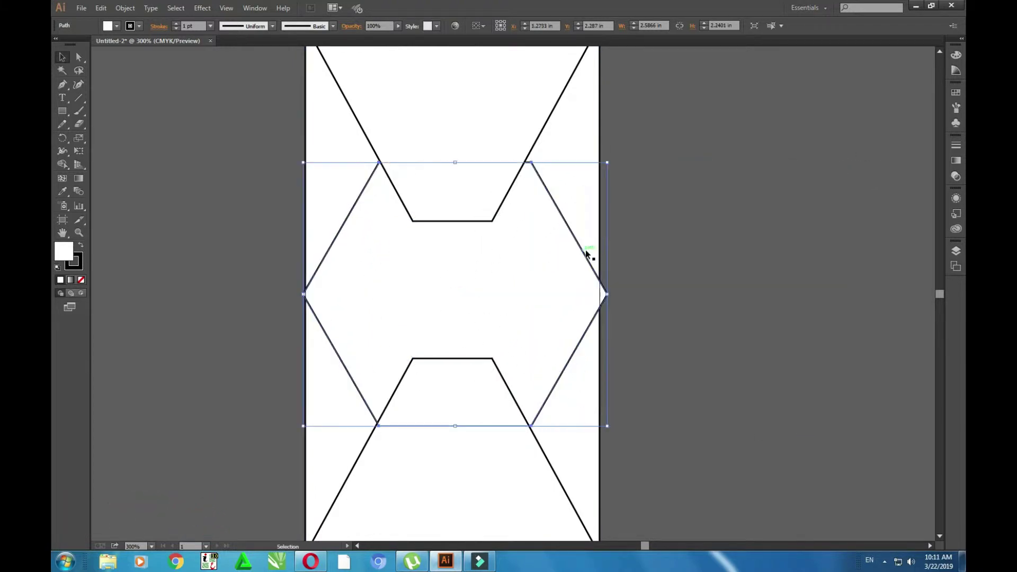
- Fit the large hexagon to the 2.5 in artboard width and check its placement
{"action": "left_click_drag", "start_coordinate": [608, 428], "coordinate": [607, 422]}
{"action": "left_click", "coordinate": [651, 224]}
{"action": "key", "text": "ctrl+minus"}
{"action": "key", "text": "ctrl+a"}
{"action": "left_click", "coordinate": [730, 259]}
{"action": "left_click", "coordinate": [591, 272]}
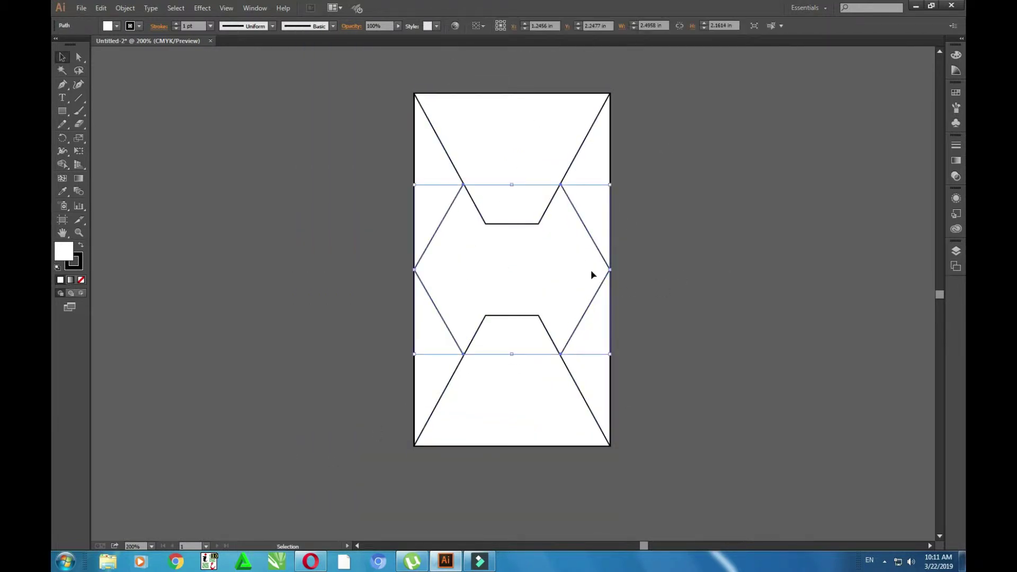
{"action": "left_click", "coordinate": [707, 319]}
{"action": "key", "text": "ctrl+plus"}
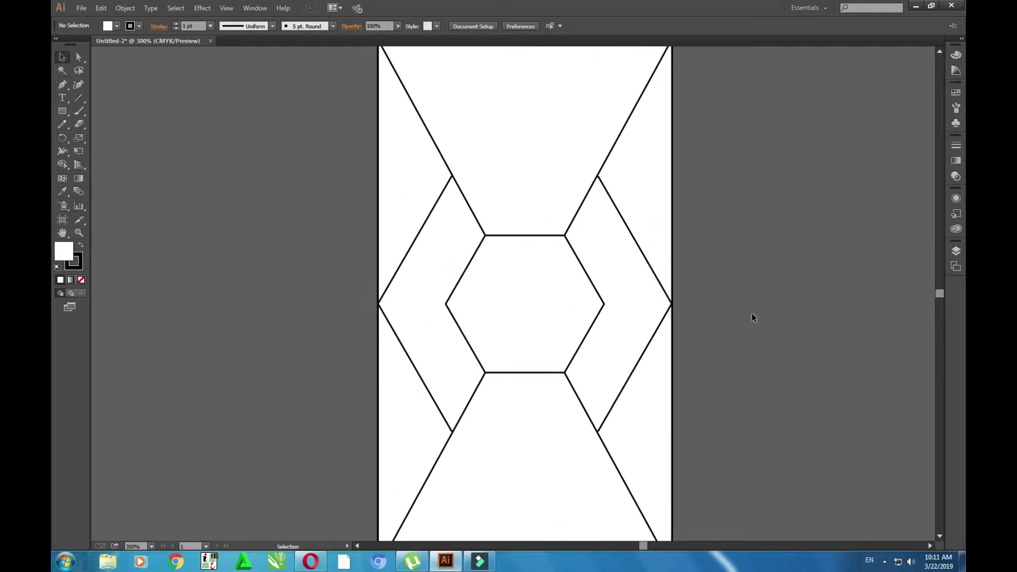
- Shrink the central hexagon and snap the bottom funnel's top edge onto its corners
{"action": "left_click", "coordinate": [495, 257]}
{"action": "left_click_drag", "start_coordinate": [544, 200], "coordinate": [501, 237]}
{"action": "left_click", "coordinate": [545, 414]}
{"action": "key", "text": "ctrl+plus"}
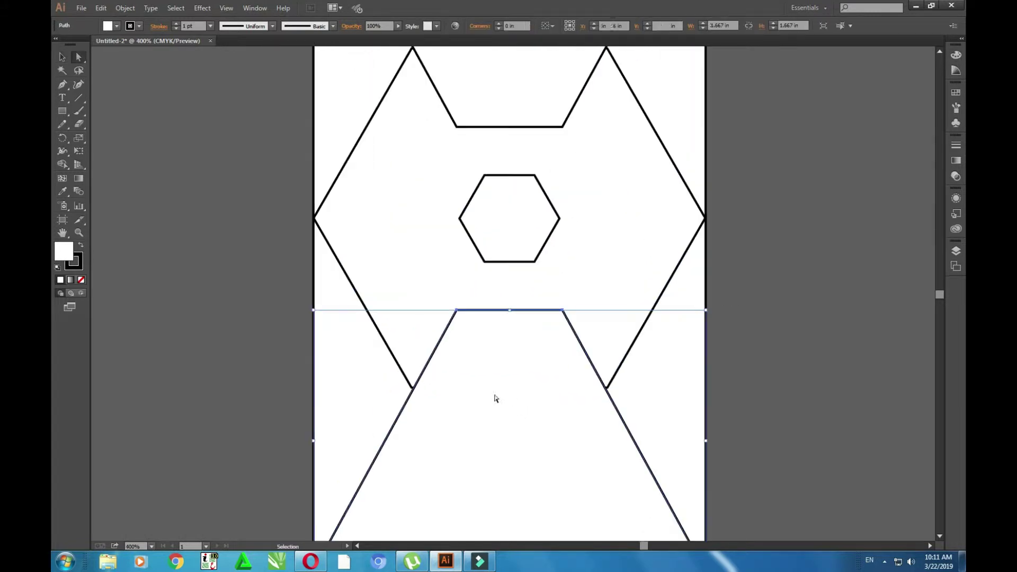
{"action": "left_click", "coordinate": [457, 311]}
{"action": "left_click", "coordinate": [563, 310], "text": "shift"}
{"action": "mouse_move", "coordinate": [562, 310]}
{"action": "left_mouse_down"}
{"action": "mouse_move", "coordinate": [563, 262]}
{"action": "mouse_move", "coordinate": [535, 262]}
{"action": "left_mouse_up"}
{"action": "left_click_drag", "start_coordinate": [457, 264], "coordinate": [484, 261]}
{"action": "key", "text": "ctrl+minus"}
{"action": "key", "text": "ctrl+minus"}
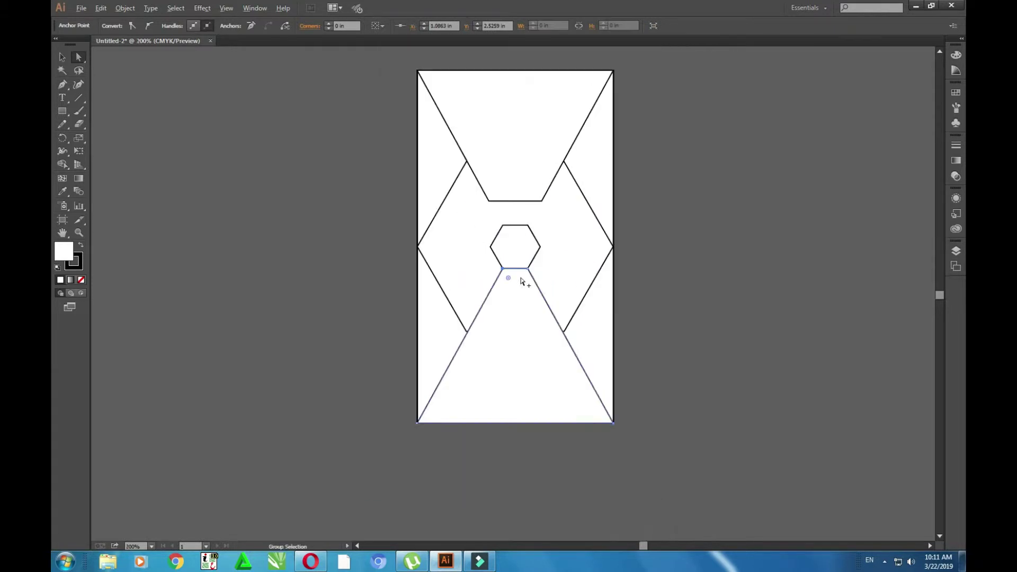
- Replace the top funnel with a reflected copy of the bottom funnel
{"action": "left_click", "coordinate": [503, 141]}
{"action": "key", "text": "Delete"}
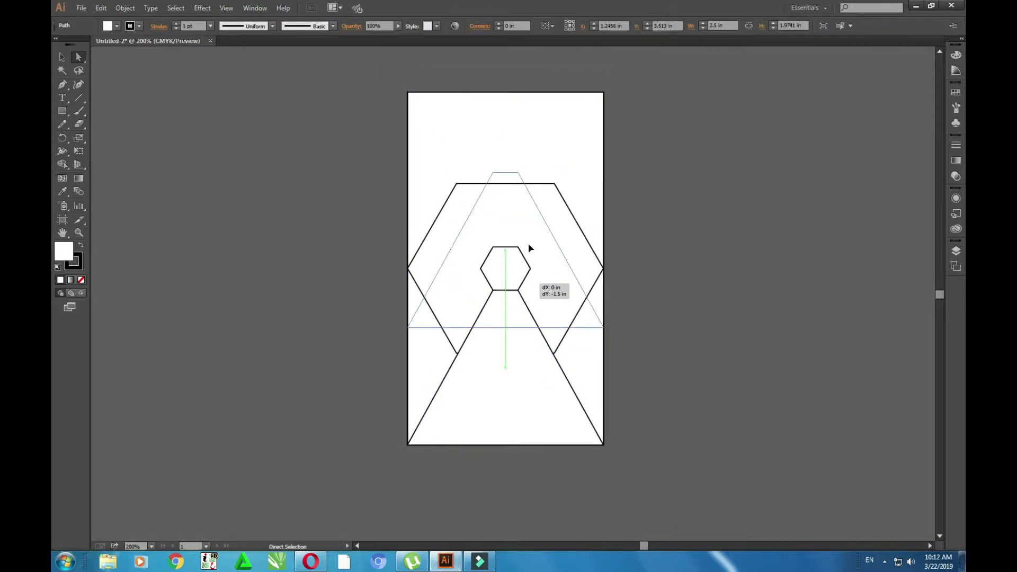
{"action": "left_click_drag", "start_coordinate": [528, 248], "coordinate": [532, 203]}
{"action": "right_click", "coordinate": [607, 352]}
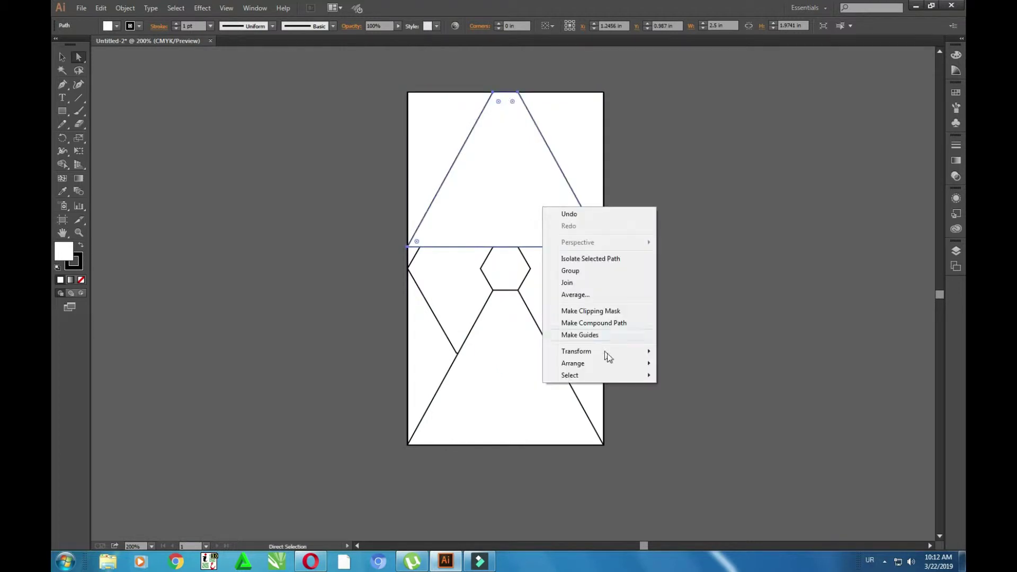
{"action": "left_click", "coordinate": [688, 391]}
{"action": "left_click", "coordinate": [510, 348]}
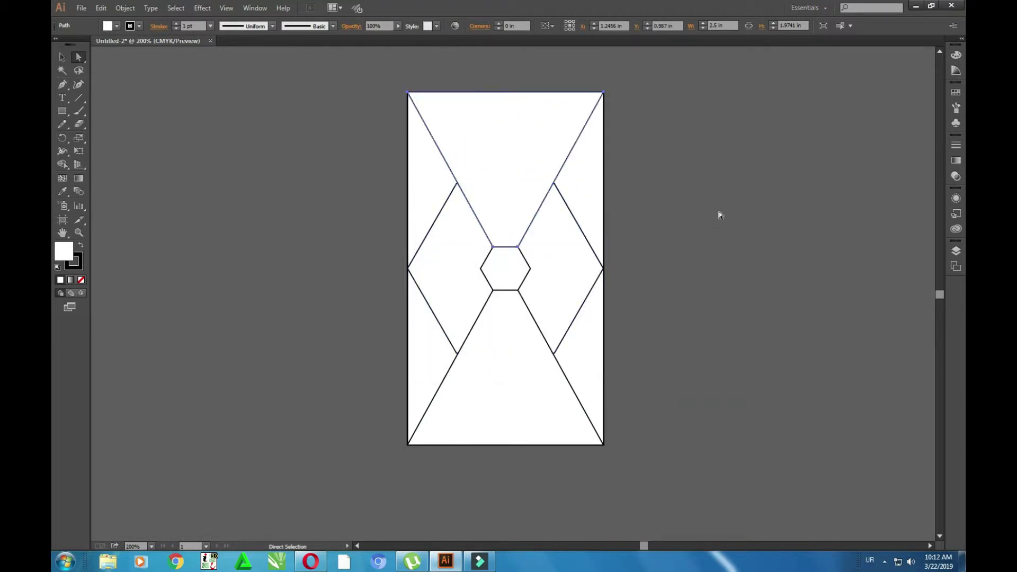
{"action": "left_click", "coordinate": [720, 215]}
{"action": "scroll", "coordinate": [659, 233], "scroll_direction": "up", "scroll_amount": 1}
{"action": "scroll", "coordinate": [657, 274], "scroll_direction": "up", "scroll_amount": 1}
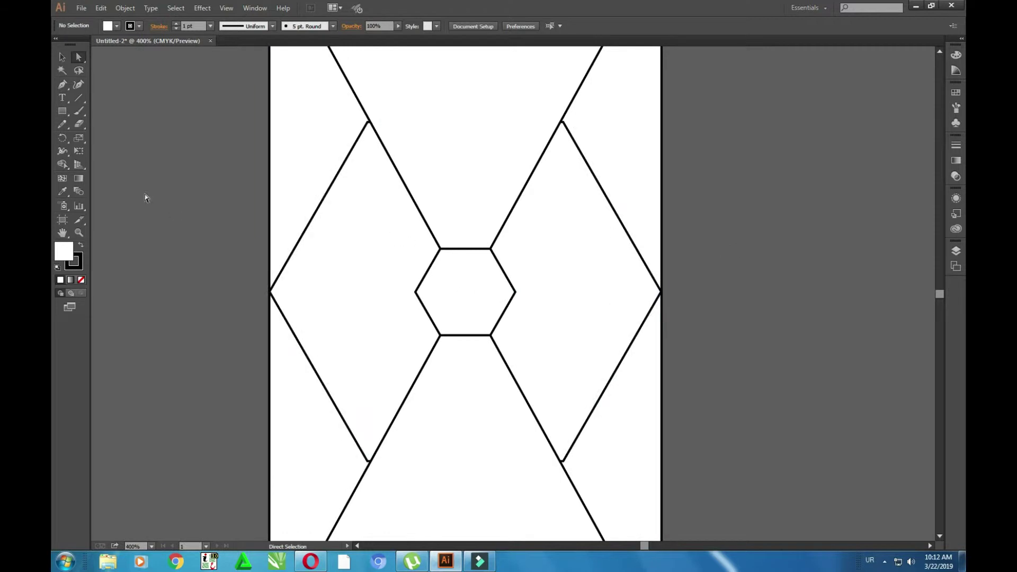
- Draw a thin horizontal bar across the hexagon and a rotated copy along the triangle edge
{"action": "left_click_drag", "start_coordinate": [271, 290], "coordinate": [662, 292]}
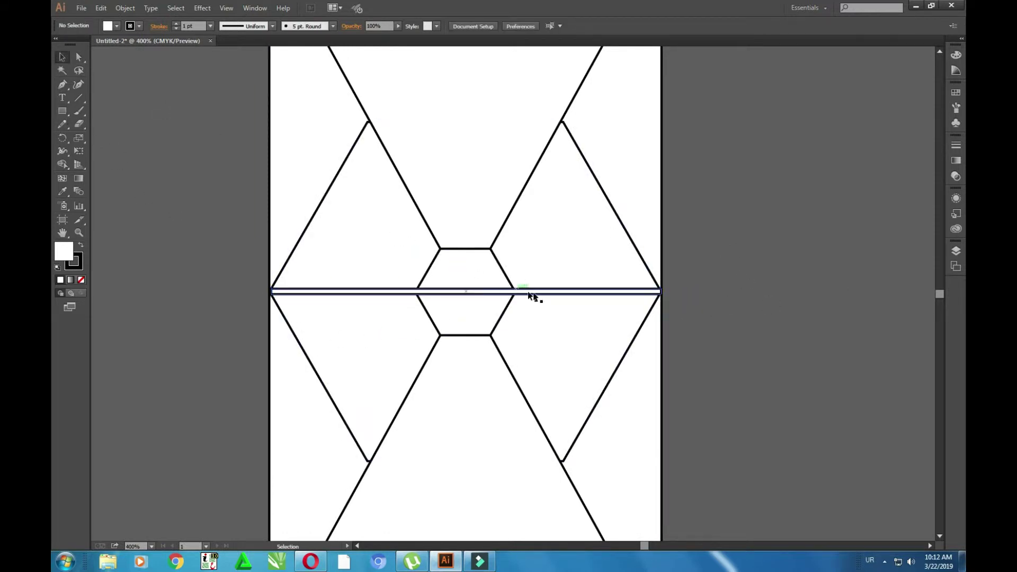
{"action": "left_click_drag", "start_coordinate": [534, 295], "coordinate": [708, 336]}
{"action": "left_click_drag", "start_coordinate": [837, 324], "coordinate": [660, 339]}
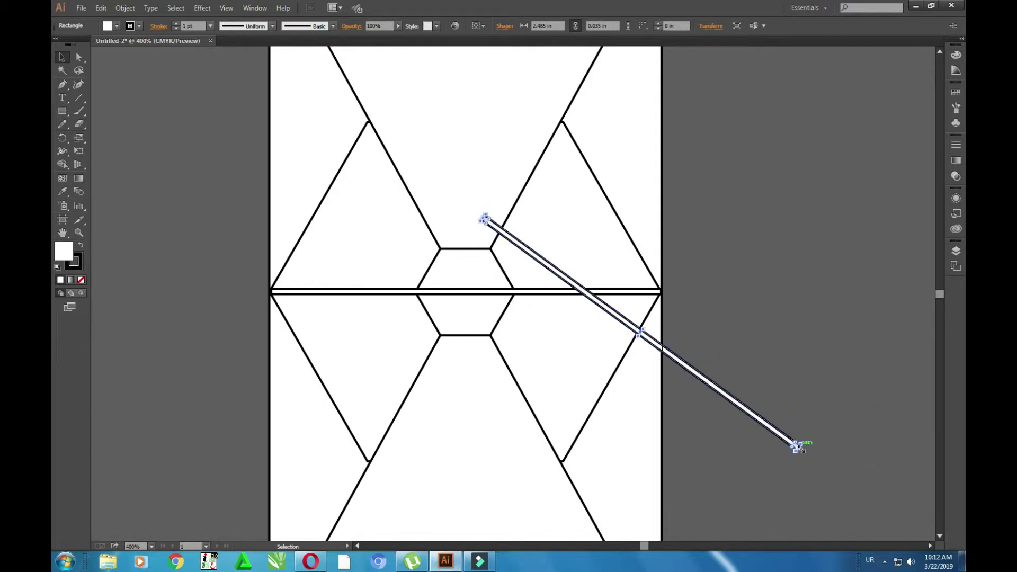
{"action": "left_click_drag", "start_coordinate": [598, 225], "coordinate": [598, 225]}
{"action": "left_click_drag", "start_coordinate": [686, 367], "coordinate": [668, 307]}
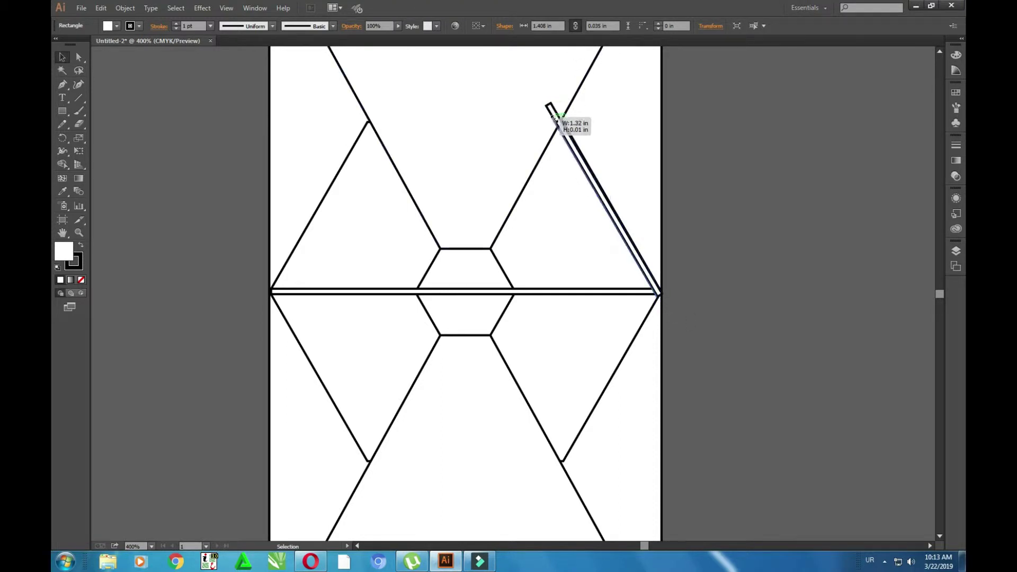
{"action": "left_click_drag", "start_coordinate": [555, 117], "coordinate": [557, 122]}
- Reflect a copy of the diagonal bar onto the lower edge
{"action": "left_click", "coordinate": [634, 253]}
{"action": "left_click", "coordinate": [749, 250]}
{"action": "scroll", "coordinate": [736, 265], "scroll_direction": "down", "scroll_amount": 1}
{"action": "left_click", "coordinate": [638, 218]}
{"action": "right_click", "coordinate": [655, 214]}
{"action": "key", "text": "Escape"}
{"action": "right_click", "coordinate": [641, 225]}
{"action": "mouse_move", "coordinate": [678, 372]}
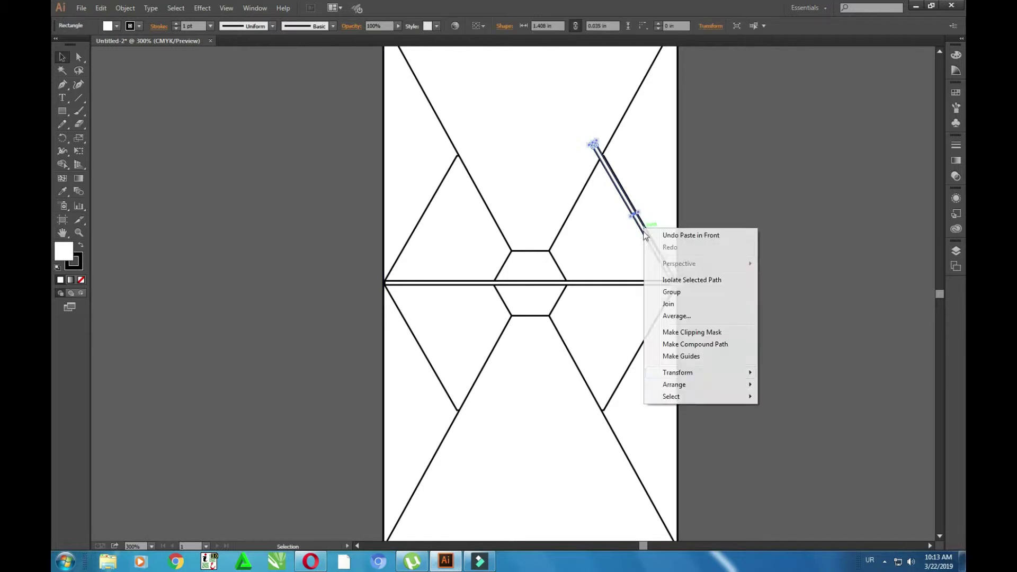
{"action": "left_click", "coordinate": [784, 414]}
{"action": "left_click", "coordinate": [449, 237]}
{"action": "left_click", "coordinate": [511, 345]}
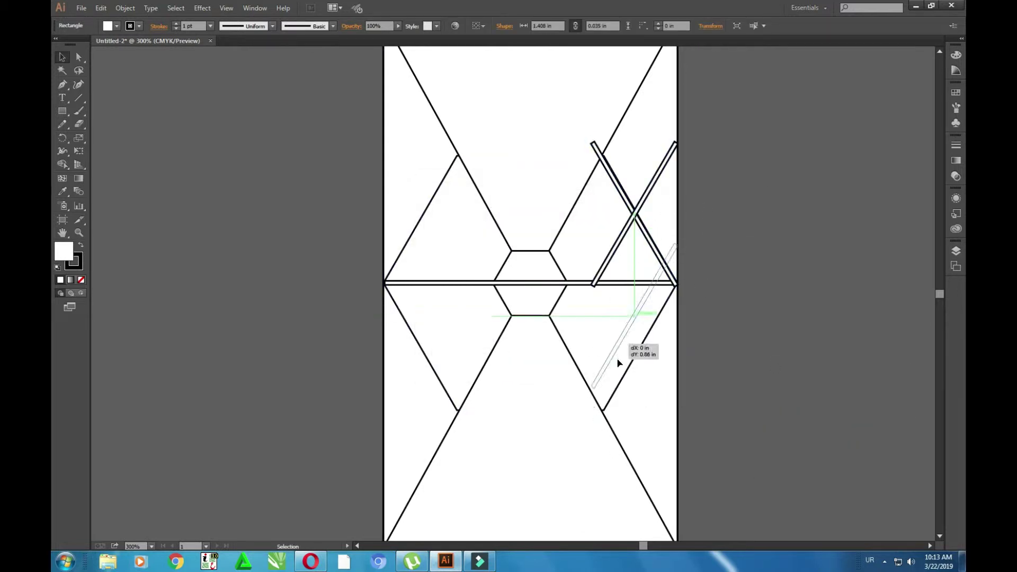
{"action": "left_click_drag", "start_coordinate": [618, 382], "coordinate": [618, 377]}
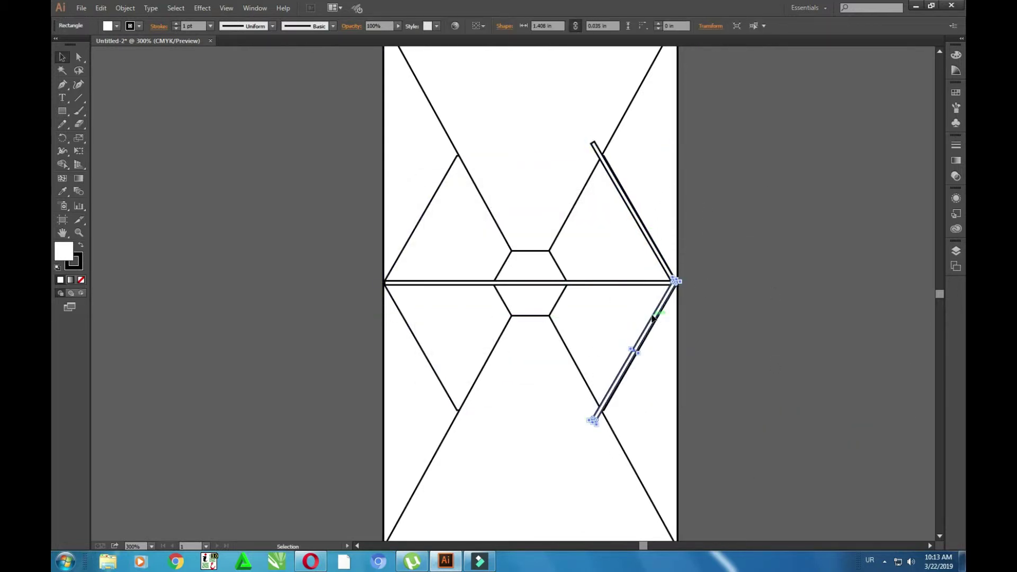
- Mirror both diagonal bars to the left edges and move all four off the artboard
{"action": "left_click", "coordinate": [659, 256], "text": "shift"}
{"action": "right_click", "coordinate": [658, 256]}
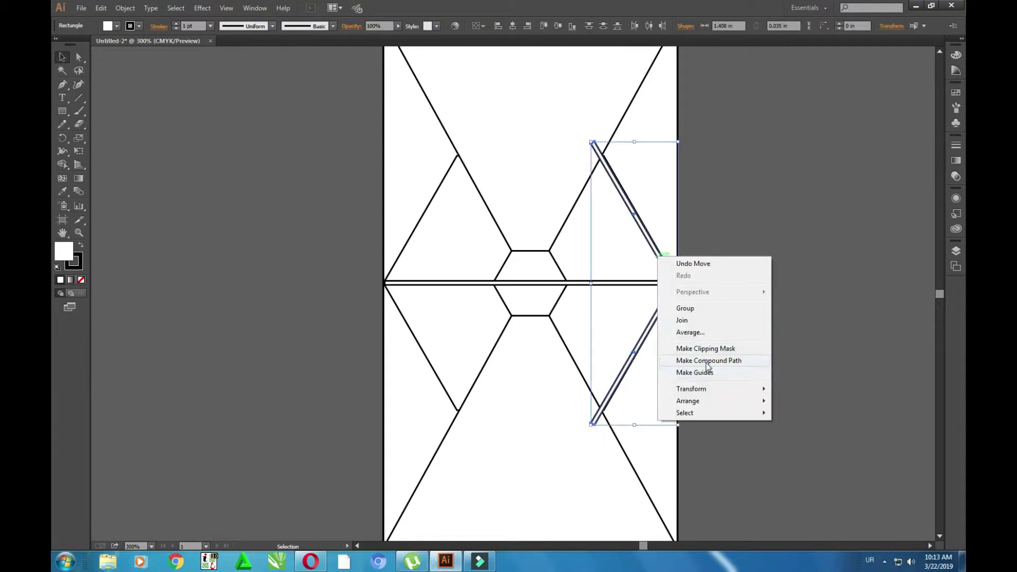
{"action": "key", "text": "Escape"}
{"action": "key", "text": "ctrl+c"}
{"action": "key", "text": "ctrl+f"}
{"action": "right_click", "coordinate": [672, 289]}
{"action": "mouse_move", "coordinate": [704, 424]}
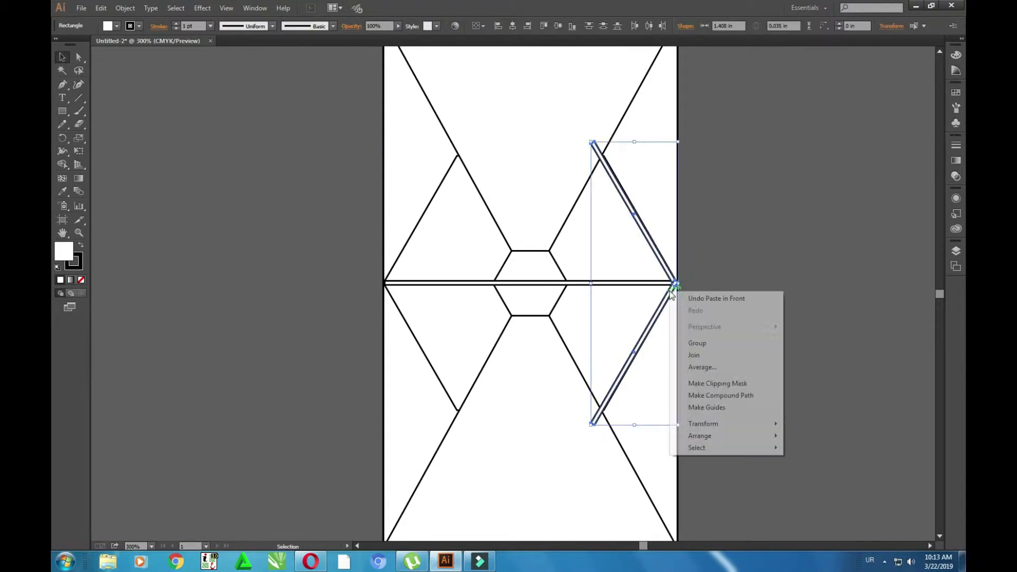
{"action": "left_click", "coordinate": [811, 464]}
{"action": "left_click", "coordinate": [511, 346]}
{"action": "left_click_drag", "start_coordinate": [599, 286], "coordinate": [392, 289]}
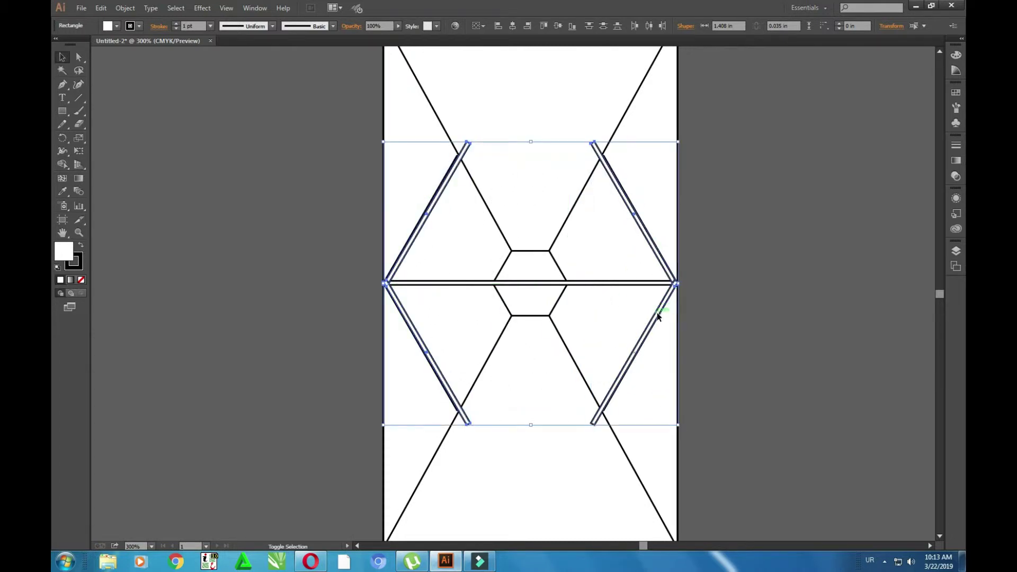
{"action": "left_click_drag", "start_coordinate": [659, 315], "coordinate": [354, 288]}
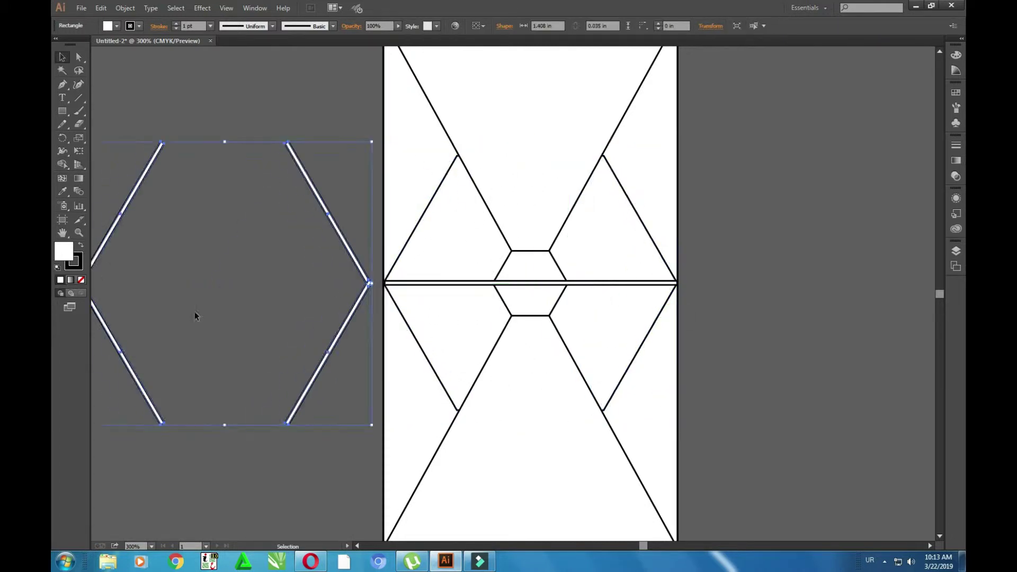
- Merge the horizontal bar and four diagonal bars into one shape with Shape Builder
{"action": "scroll", "coordinate": [196, 312], "scroll_direction": "left", "scroll_amount": 5}
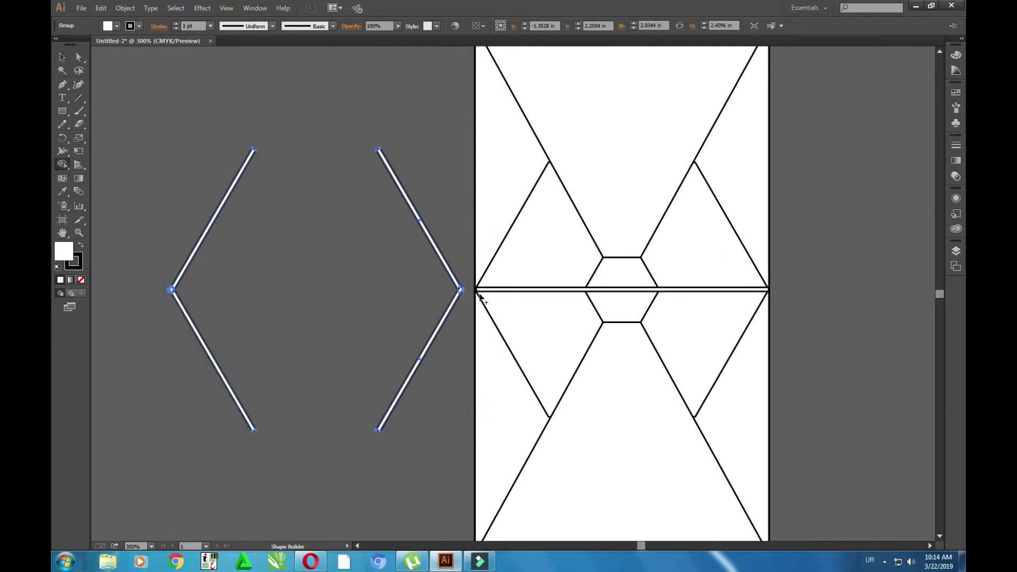
{"action": "key", "text": "v"}
{"action": "left_click", "coordinate": [171, 170]}
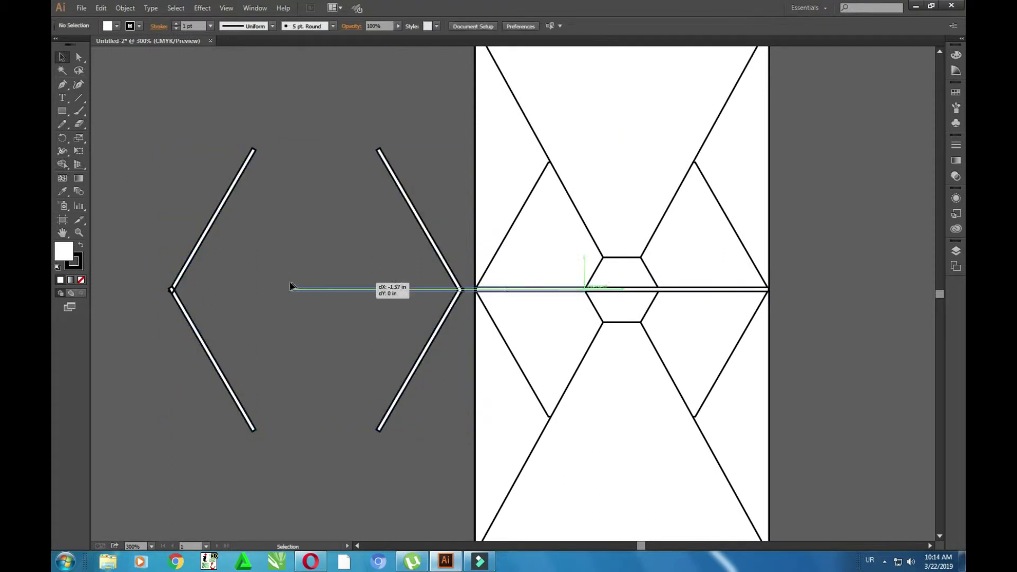
{"action": "left_click_drag", "start_coordinate": [243, 290], "coordinate": [243, 289]}
{"action": "left_click_drag", "start_coordinate": [160, 379], "coordinate": [467, 223]}
{"action": "key", "text": "shift+m"}
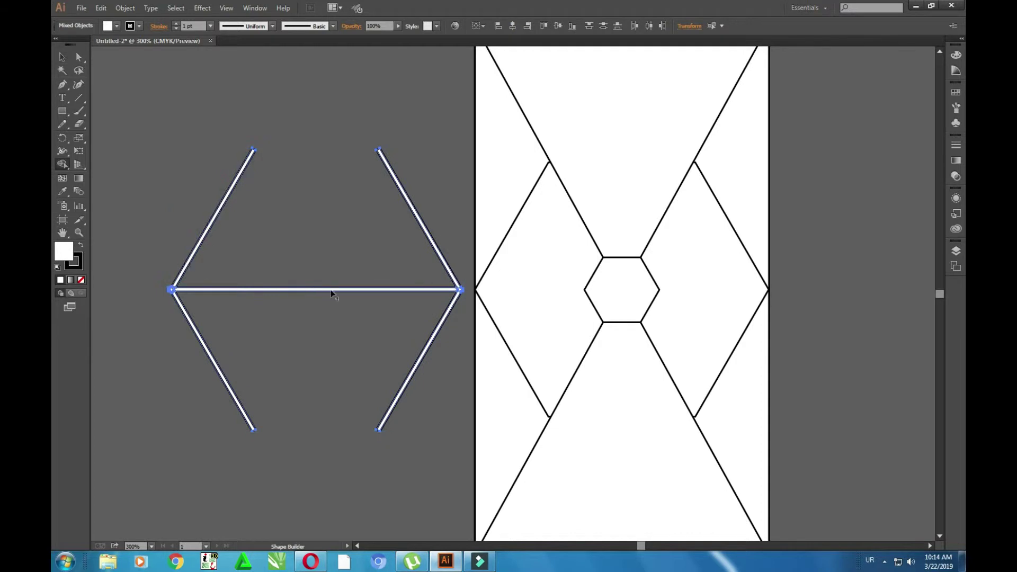
{"action": "left_click_drag", "start_coordinate": [456, 289], "coordinate": [178, 281]}
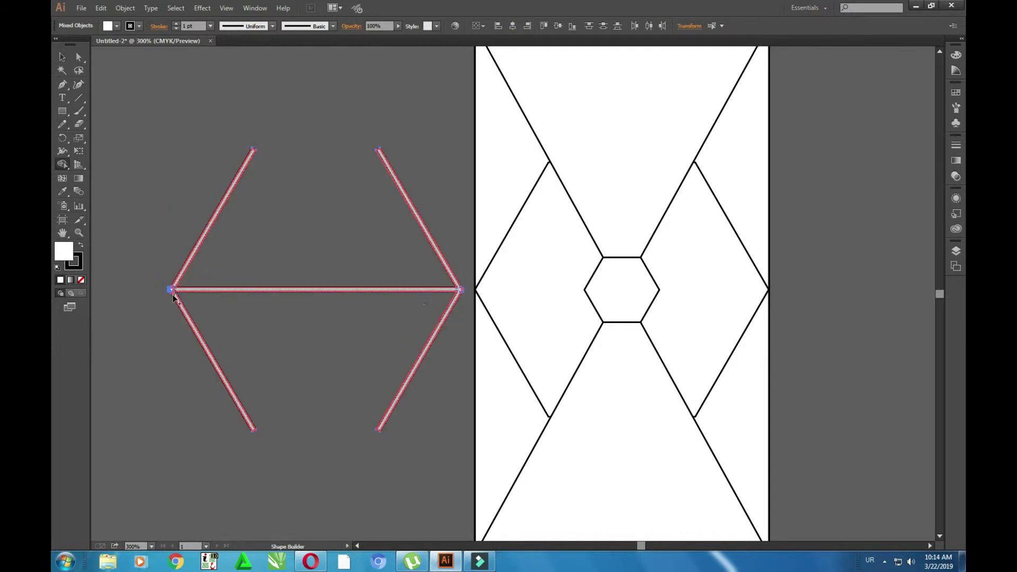
- Move the merged bar shape back onto the artboard over the hexagon design
{"action": "key", "text": "v"}
{"action": "left_click_drag", "start_coordinate": [288, 289], "coordinate": [583, 308]}
{"action": "scroll", "coordinate": [689, 360], "scroll_direction": "right", "scroll_amount": 2}
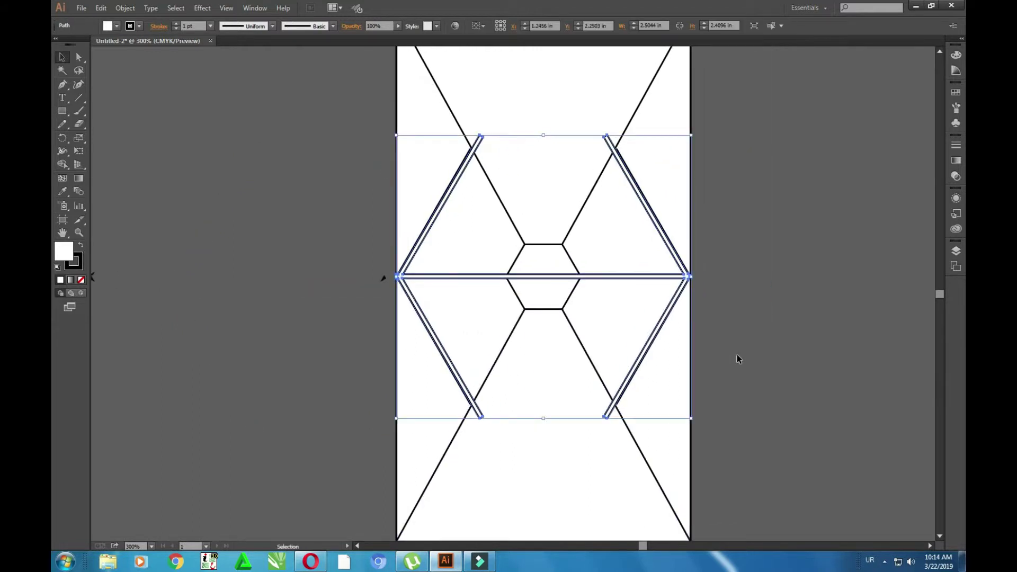
{"action": "left_click", "coordinate": [677, 300]}
{"action": "key", "text": "ctrl+minus"}
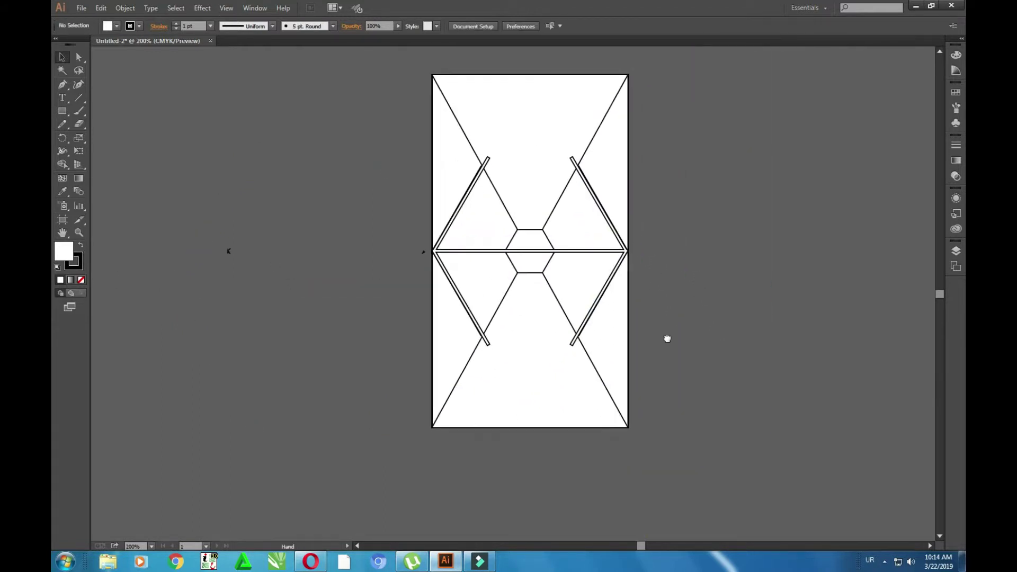
{"action": "key", "text": "ctrl+a"}
{"action": "right_click", "coordinate": [544, 251]}
- Restack the artwork and move the hexagon design off the white background rectangle
{"action": "left_click", "coordinate": [692, 432]}
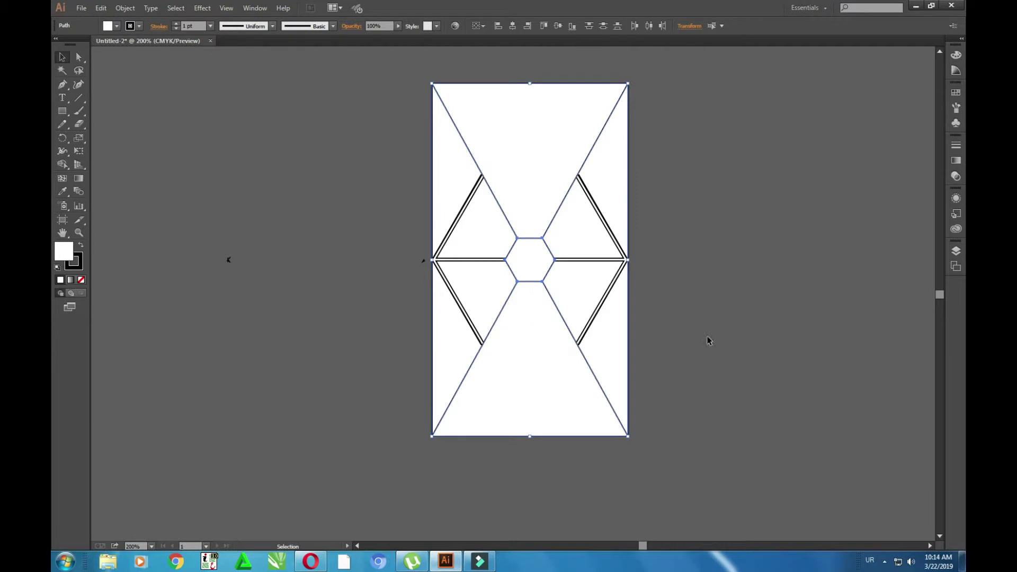
{"action": "scroll", "coordinate": [681, 361], "scroll_direction": "up", "scroll_amount": 1}
{"action": "scroll", "coordinate": [584, 302], "scroll_direction": "down", "scroll_amount": 1}
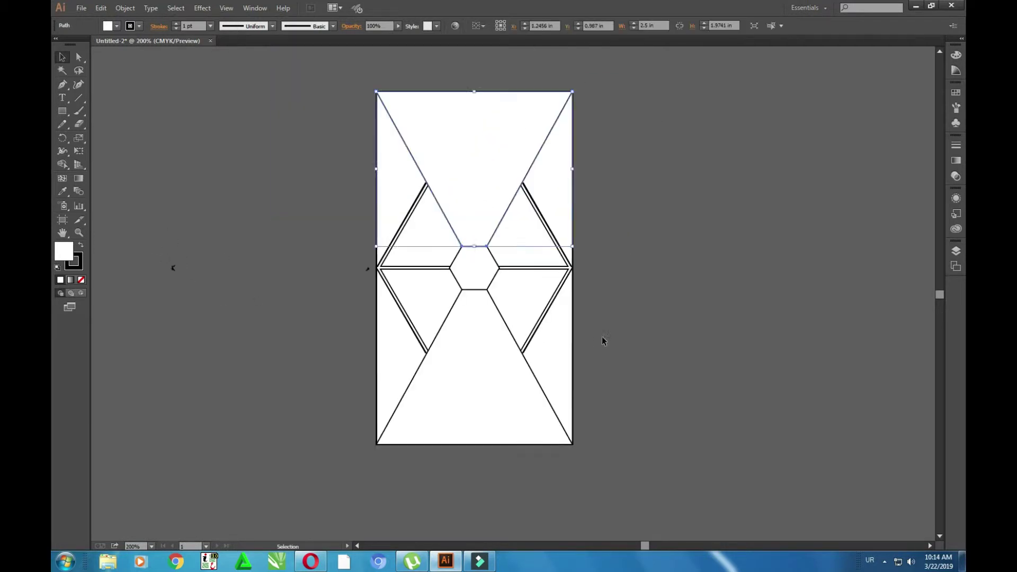
{"action": "left_click_drag", "start_coordinate": [395, 186], "coordinate": [221, 185]}
{"action": "key", "text": "ctrl+z"}
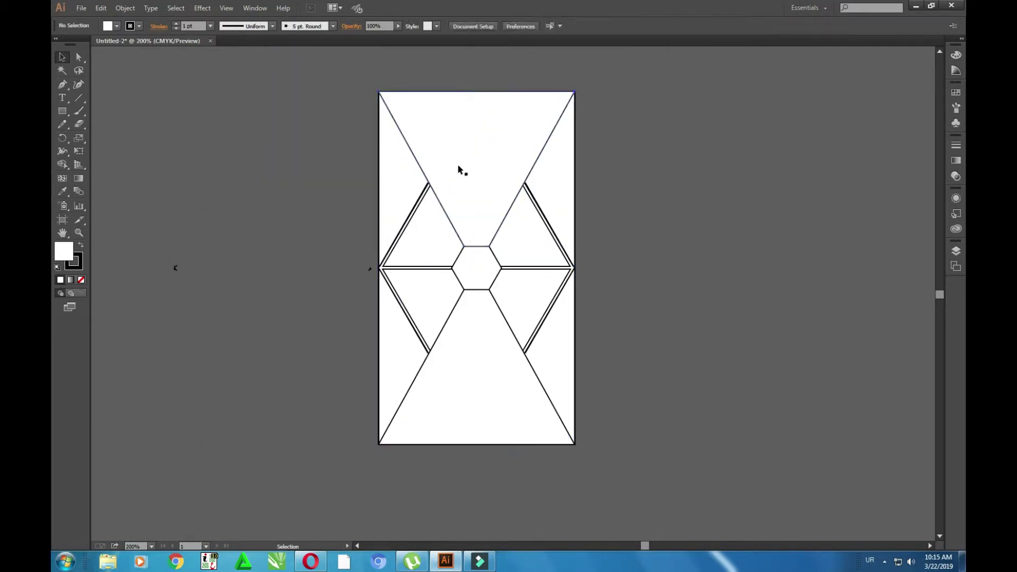
{"action": "left_click_drag", "start_coordinate": [482, 328], "coordinate": [742, 328]}
{"action": "left_click", "coordinate": [304, 220]}
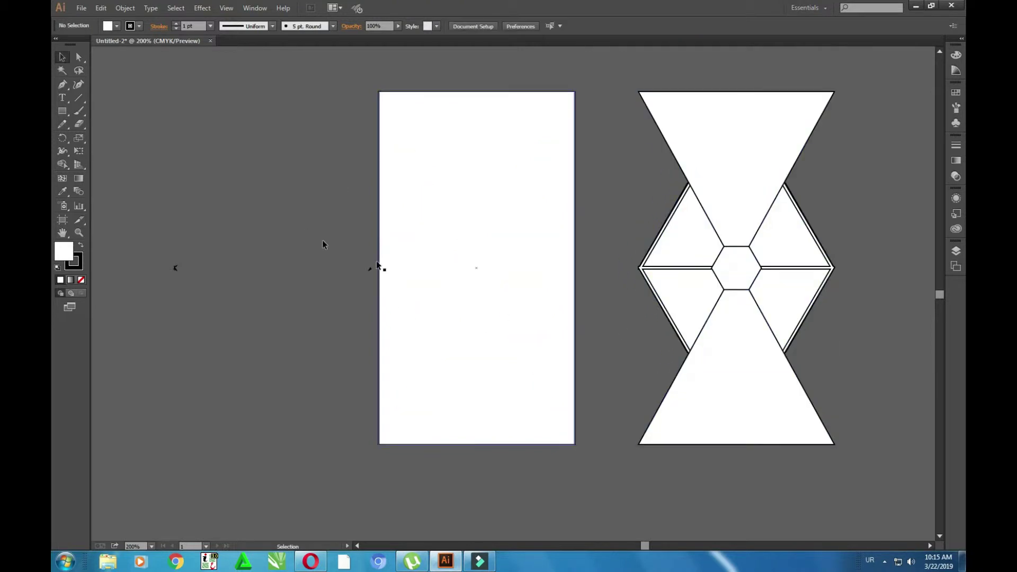
- Place seven portrait photos on the canvas beside the artwork
{"action": "key", "text": "ctrl+shift+p"}
{"action": "scroll", "coordinate": [370, 182], "scroll_direction": "down", "scroll_amount": 5}
{"action": "scroll", "coordinate": [379, 191], "scroll_direction": "down", "scroll_amount": 5}
{"action": "left_click", "coordinate": [379, 190], "text": "ctrl"}
{"action": "scroll", "coordinate": [348, 182], "scroll_direction": "down", "scroll_amount": 3}
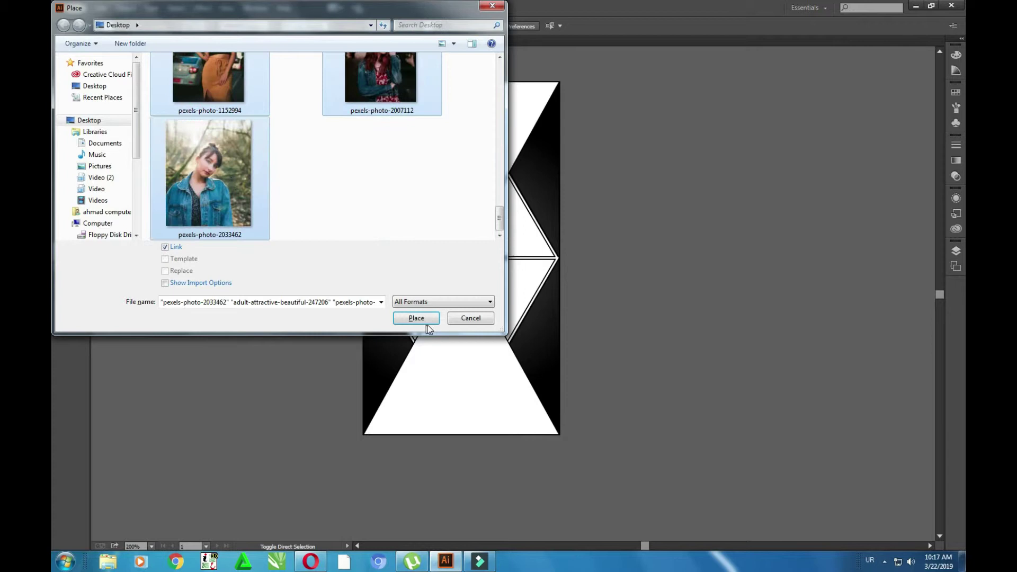
{"action": "left_click", "coordinate": [417, 318]}
{"action": "left_click", "coordinate": [126, 114]}
{"action": "left_click", "coordinate": [158, 210]}
{"action": "left_click", "coordinate": [167, 309]}
{"action": "left_click", "coordinate": [212, 108]}
{"action": "left_click", "coordinate": [289, 108]}
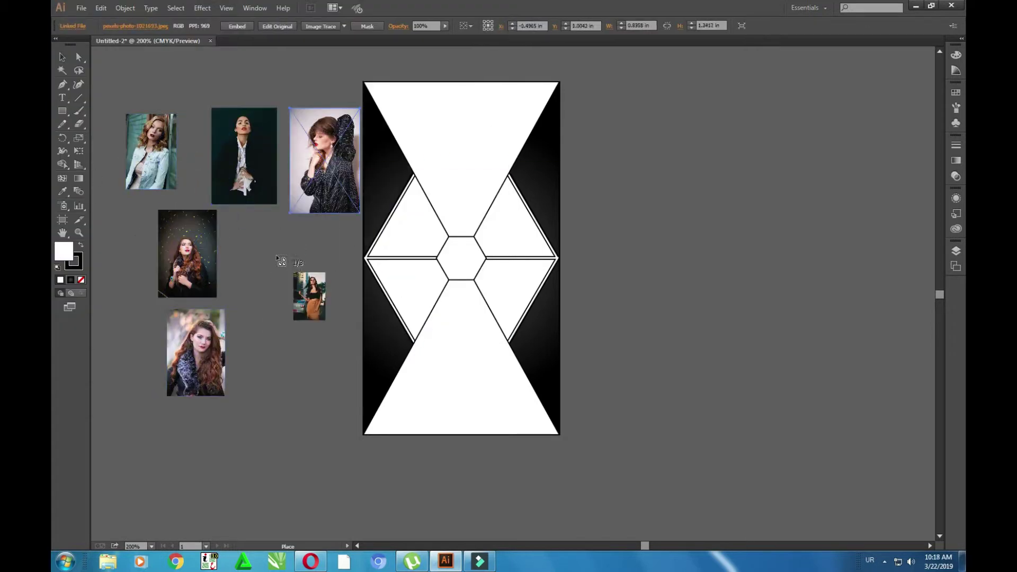
{"action": "left_click", "coordinate": [273, 364]}
{"action": "left_click", "coordinate": [200, 436]}
{"action": "left_click", "coordinate": [344, 325]}
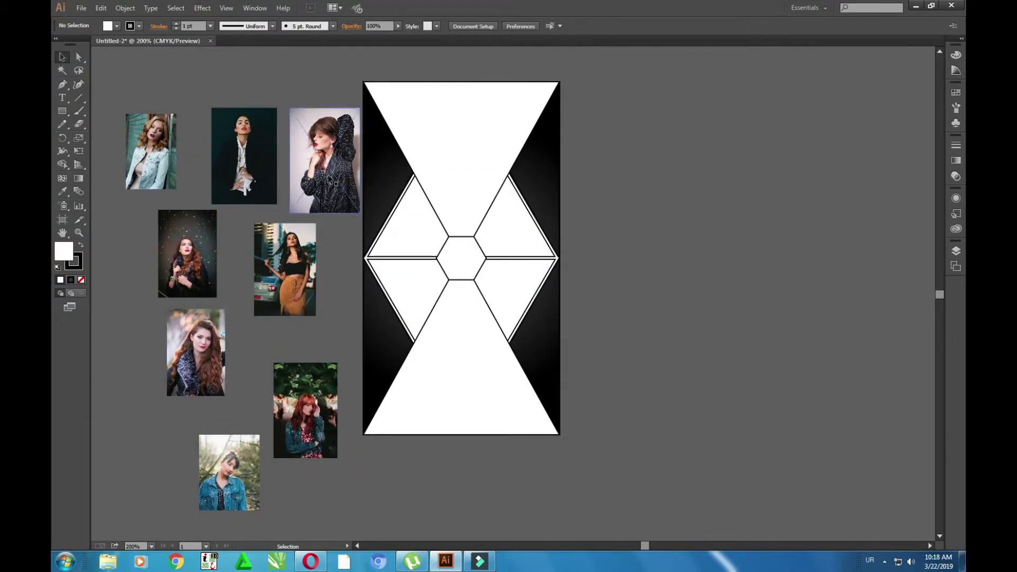
- Move the polka-dot portrait onto the artboard, enlarge it, and send it behind the hexagon shapes
{"action": "left_click_drag", "start_coordinate": [448, 204], "coordinate": [480, 214]}
{"action": "left_click_drag", "start_coordinate": [525, 131], "coordinate": [586, 154]}
{"action": "left_click_drag", "start_coordinate": [494, 303], "coordinate": [494, 338]}
{"action": "key", "text": "ctrl+equal"}
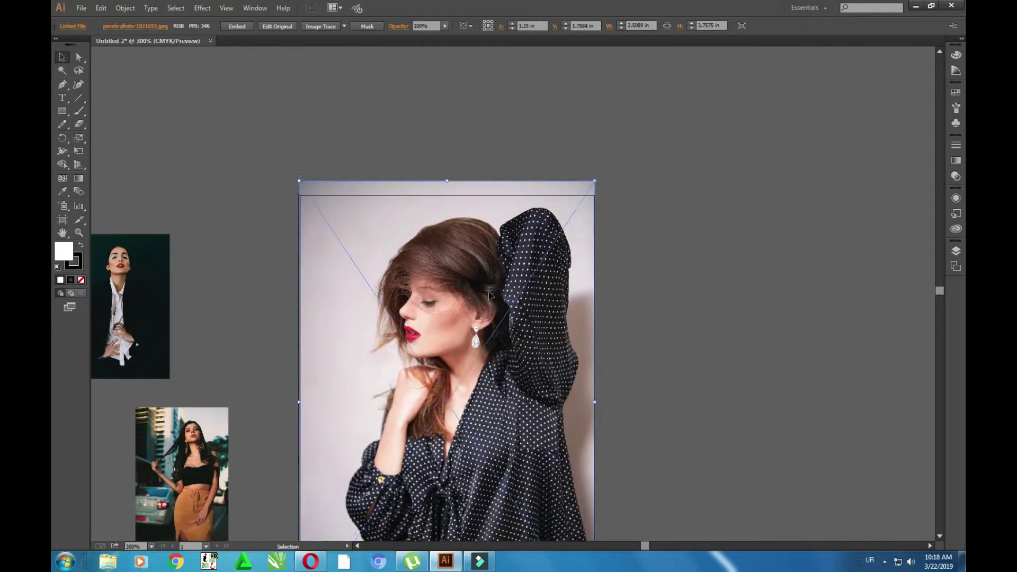
{"action": "right_click", "coordinate": [551, 278]}
{"action": "left_click", "coordinate": [688, 377]}
- Clip the portrait into the top triangle, shift it left inside, and exit isolation mode
{"action": "left_click", "coordinate": [526, 237], "text": "shift"}
{"action": "right_click", "coordinate": [525, 237]}
{"action": "left_click", "coordinate": [574, 297]}
{"action": "key", "text": "ctrl+minus"}
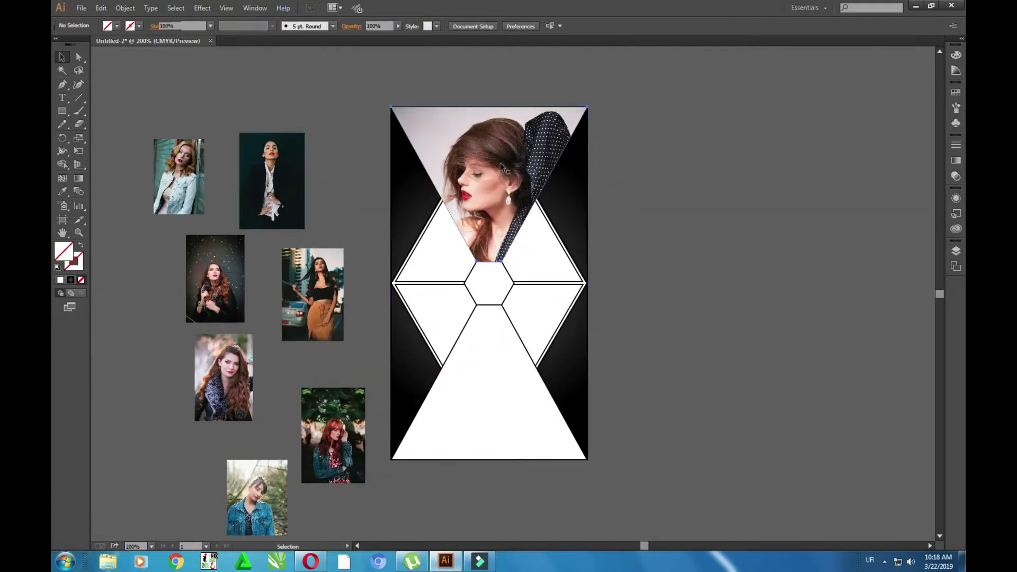
{"action": "double_click", "coordinate": [501, 163]}
{"action": "left_click_drag", "start_coordinate": [467, 151], "coordinate": [462, 151]}
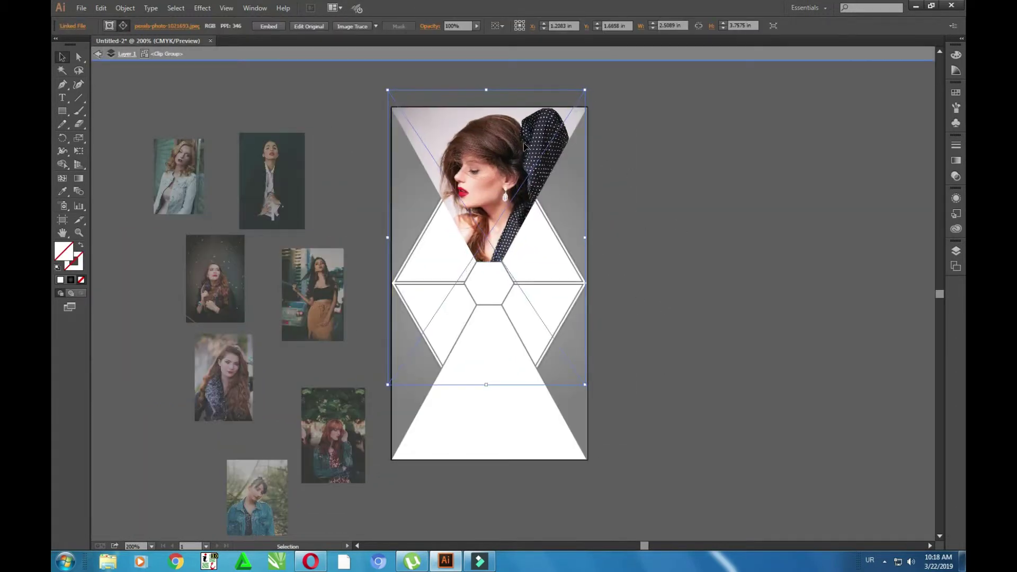
{"action": "double_click", "coordinate": [657, 189]}
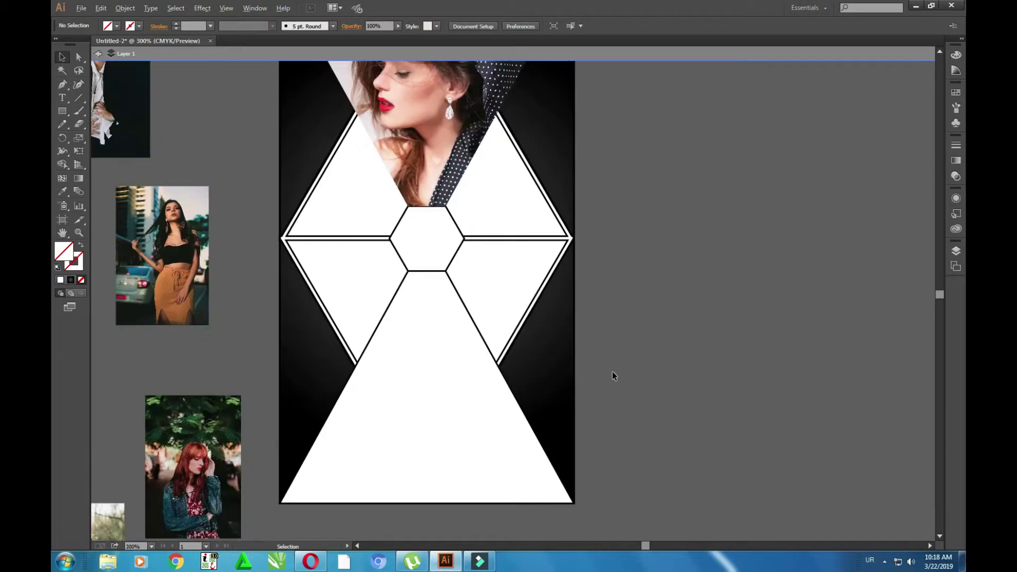
{"action": "left_click", "coordinate": [98, 54]}
- Give the selected hexagon artwork's side triangles a black fill
{"action": "left_click", "coordinate": [561, 220]}
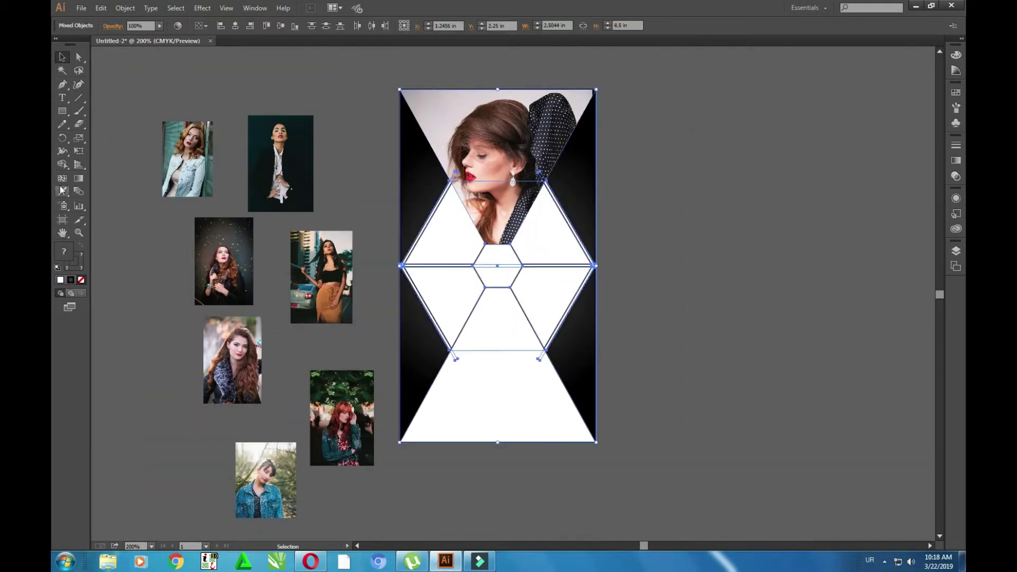
{"action": "double_click", "coordinate": [59, 254]}
{"action": "left_click", "coordinate": [623, 210]}
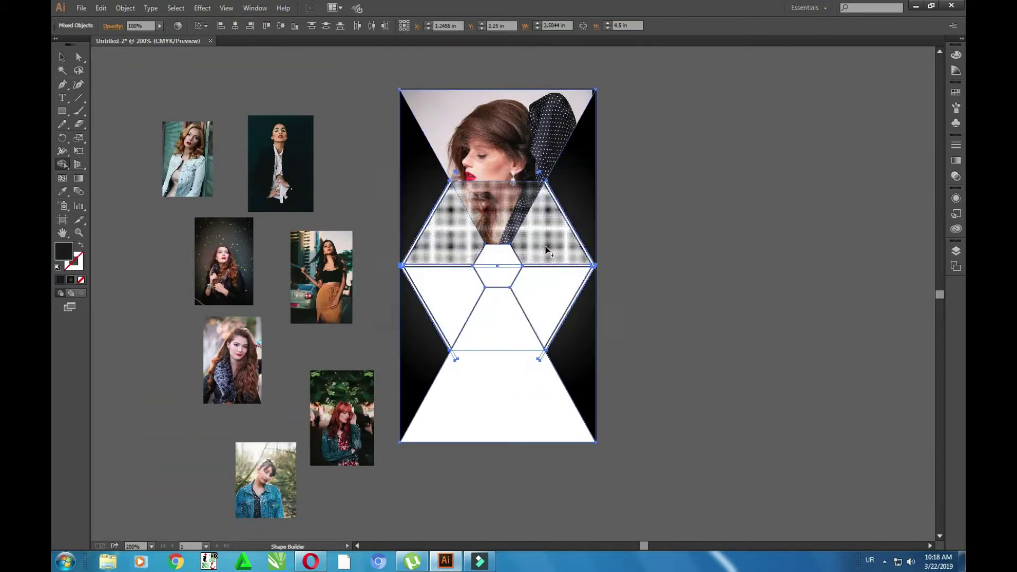
{"action": "key", "text": "v"}
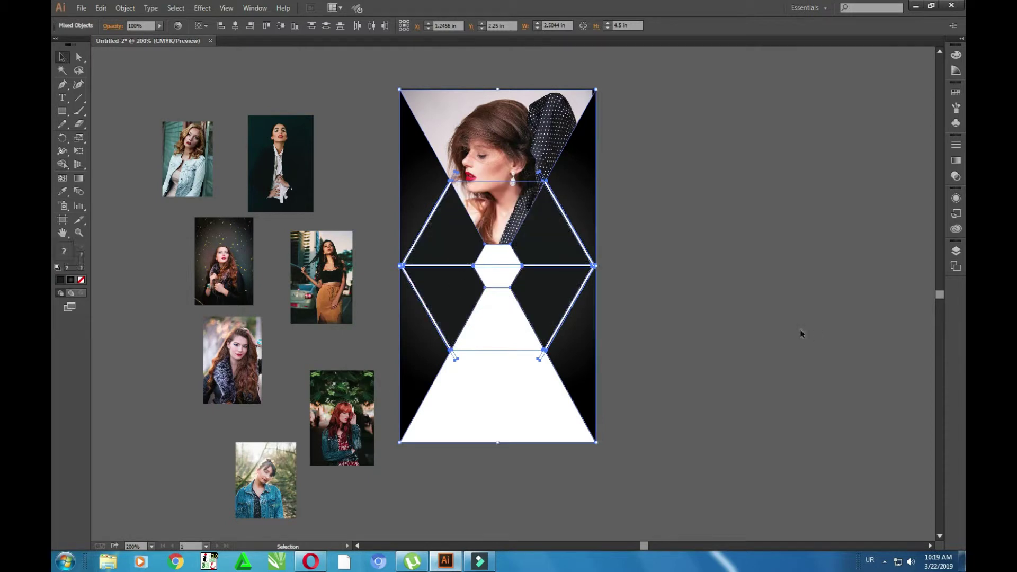
- Reflect a copy of the middle outline path and move it up into the top half
{"action": "key", "text": "ctrl+plus"}
{"action": "left_click", "coordinate": [345, 270]}
{"action": "right_click", "coordinate": [483, 279]}
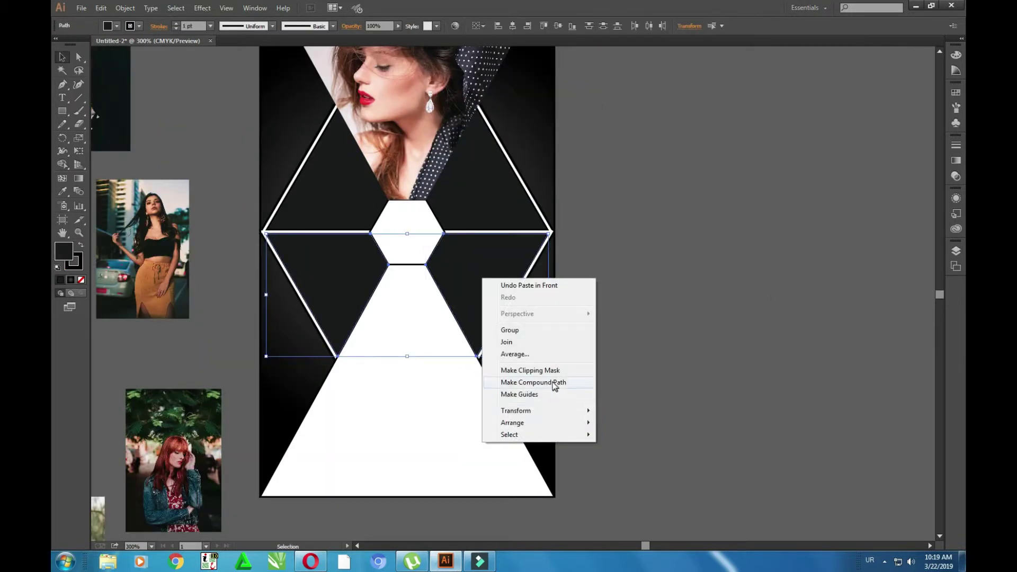
{"action": "left_click", "coordinate": [618, 452]}
{"action": "left_click", "coordinate": [510, 348]}
{"action": "left_click_drag", "start_coordinate": [472, 295], "coordinate": [471, 183]}
{"action": "left_click", "coordinate": [760, 275]}
{"action": "key", "text": "ctrl+minus"}
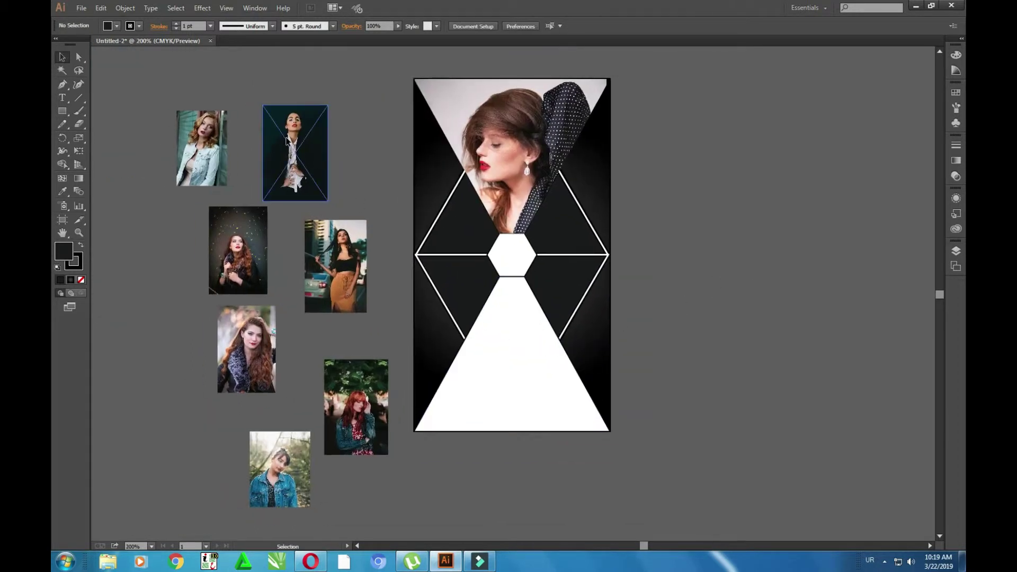
- Move the dark-jacket portrait aside and enlarge the blonde portrait over the upper-left triangle
{"action": "left_click_drag", "start_coordinate": [555, 239], "coordinate": [313, 112]}
{"action": "left_click_drag", "start_coordinate": [201, 147], "coordinate": [445, 250]}
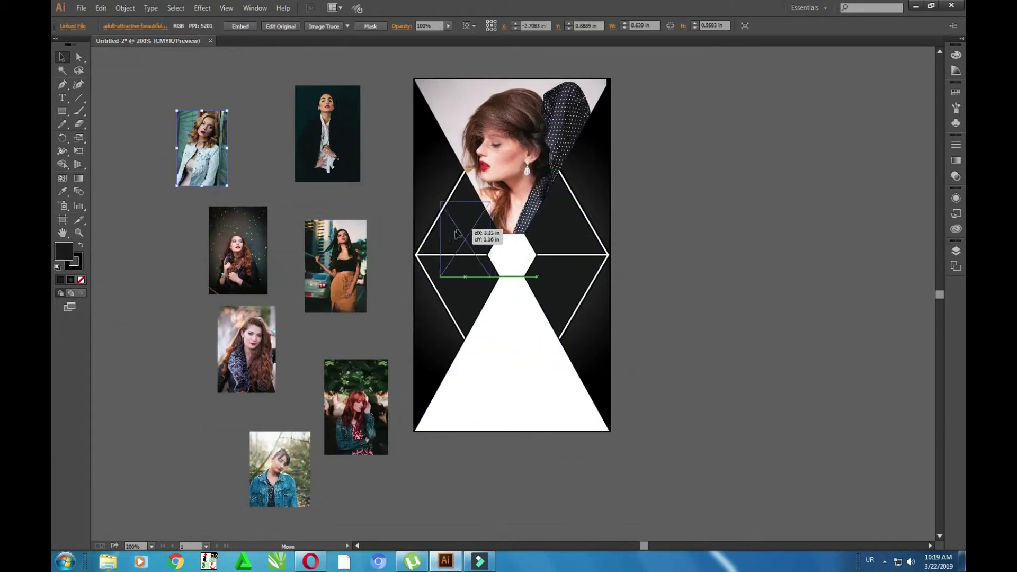
{"action": "left_click_drag", "start_coordinate": [485, 198], "coordinate": [497, 174]}
{"action": "right_click", "coordinate": [461, 229]}
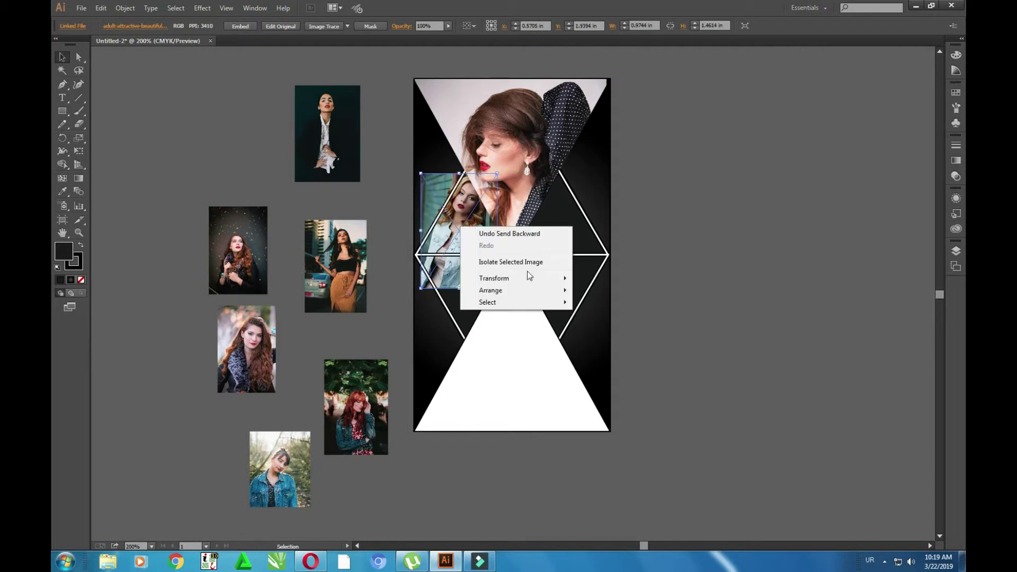
{"action": "left_click", "coordinate": [610, 329]}
{"action": "key", "text": "ctrl+z"}
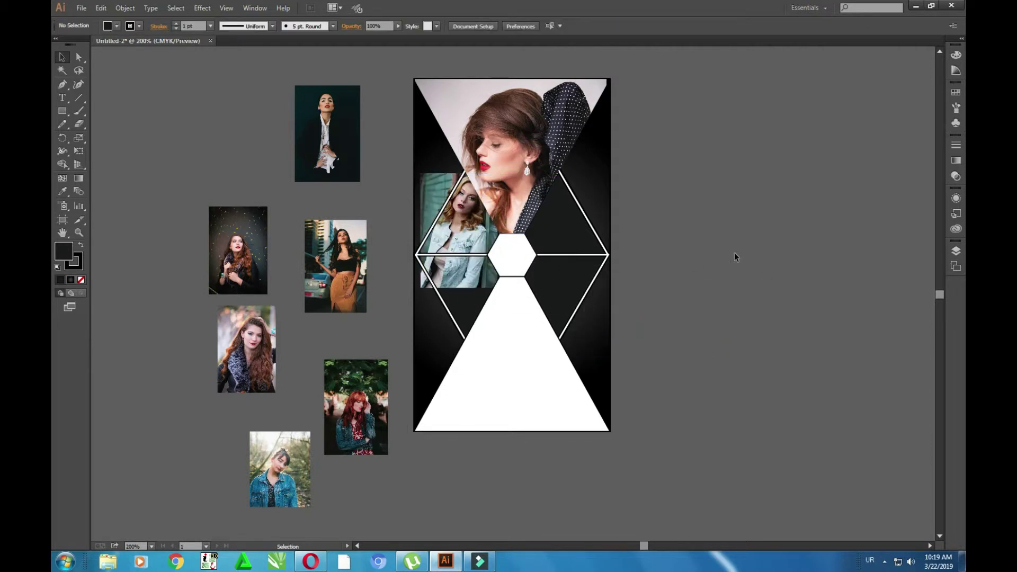
- Clip the blonde portrait to the upper-left triangle and enlarge it inside to frame her face
{"action": "right_click", "coordinate": [439, 198]}
{"action": "left_click", "coordinate": [584, 296]}
{"action": "right_click", "coordinate": [465, 228]}
{"action": "left_click", "coordinate": [510, 291]}
{"action": "key", "text": "ctrl+plus"}
{"action": "double_click", "coordinate": [382, 201]}
{"action": "left_click", "coordinate": [441, 228]}
{"action": "left_click_drag", "start_coordinate": [326, 300], "coordinate": [298, 339]}
{"action": "left_click_drag", "start_coordinate": [374, 216], "coordinate": [383, 215]}
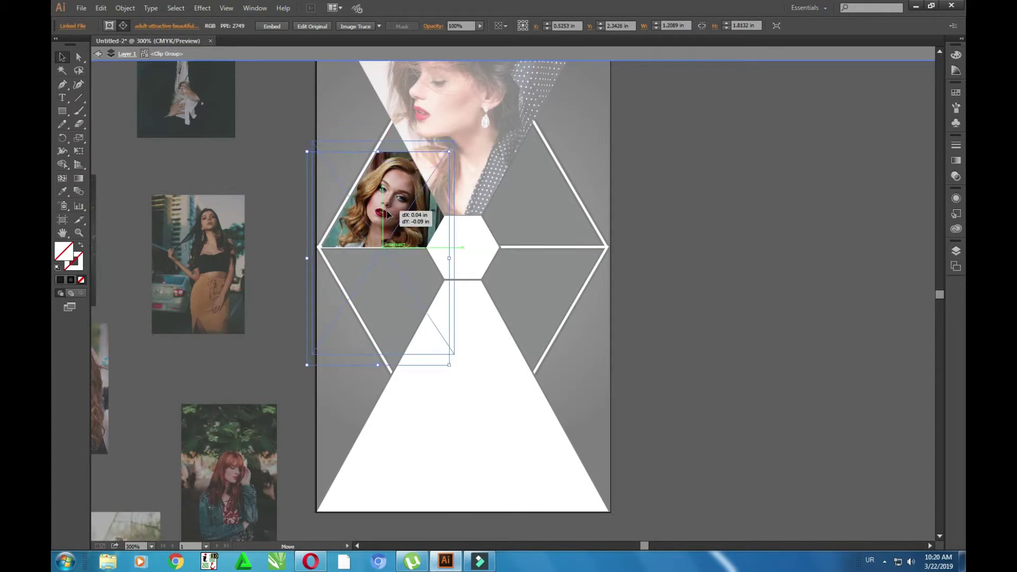
- Leave isolation mode, deselect everything, and zoom out to the whole flyer
{"action": "left_click", "coordinate": [100, 54]}
{"action": "left_click", "coordinate": [393, 132]}
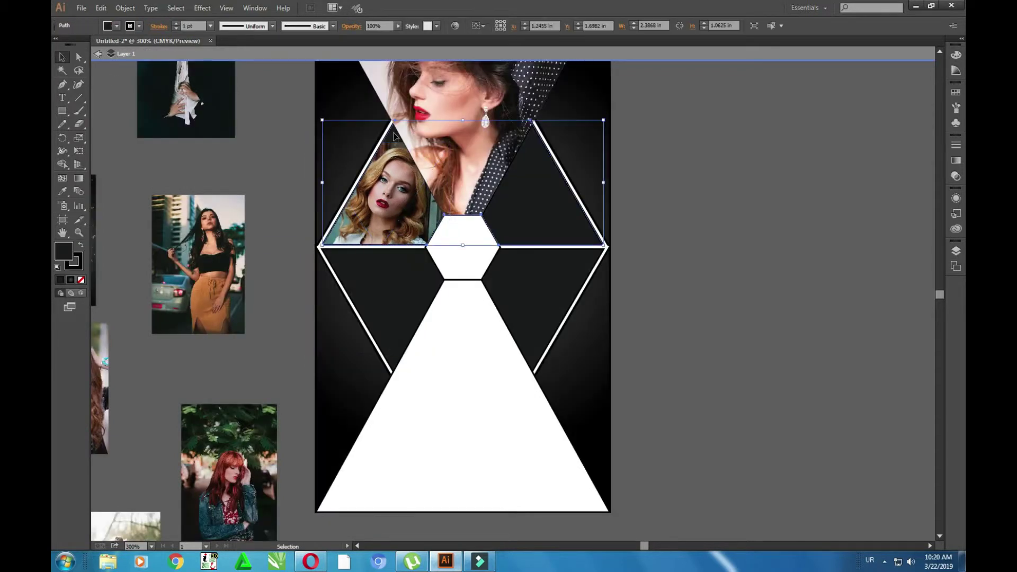
{"action": "left_click", "coordinate": [312, 165]}
{"action": "key", "text": "ctrl+minus"}
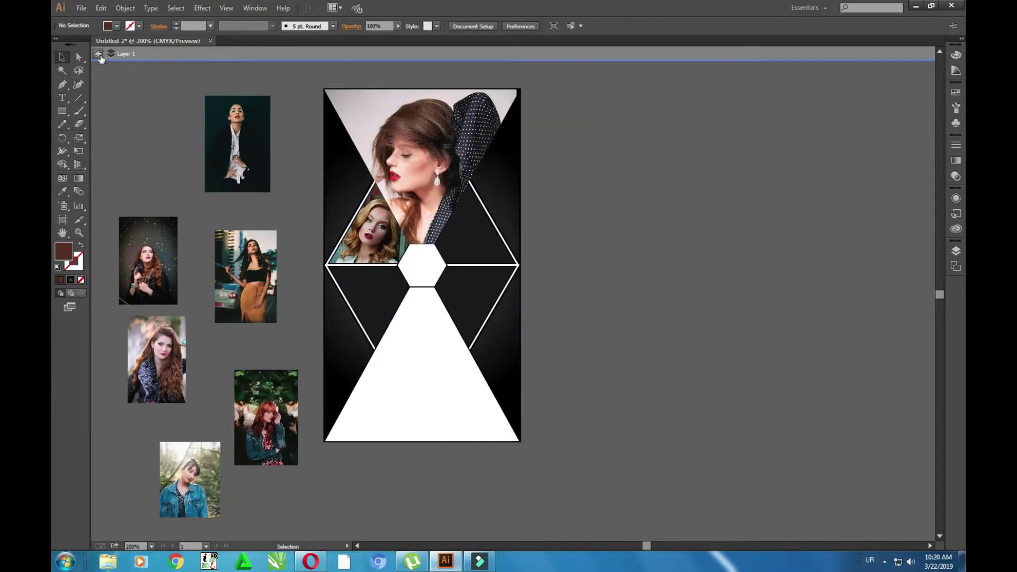
{"action": "left_click", "coordinate": [100, 53]}
- Send the starry portrait behind the artwork and clip it into the lower-left triangle
{"action": "mouse_move", "coordinate": [148, 260]}
{"action": "left_mouse_down"}
{"action": "mouse_move", "coordinate": [490, 251]}
{"action": "mouse_move", "coordinate": [378, 297]}
{"action": "left_mouse_up"}
{"action": "right_click", "coordinate": [398, 292]}
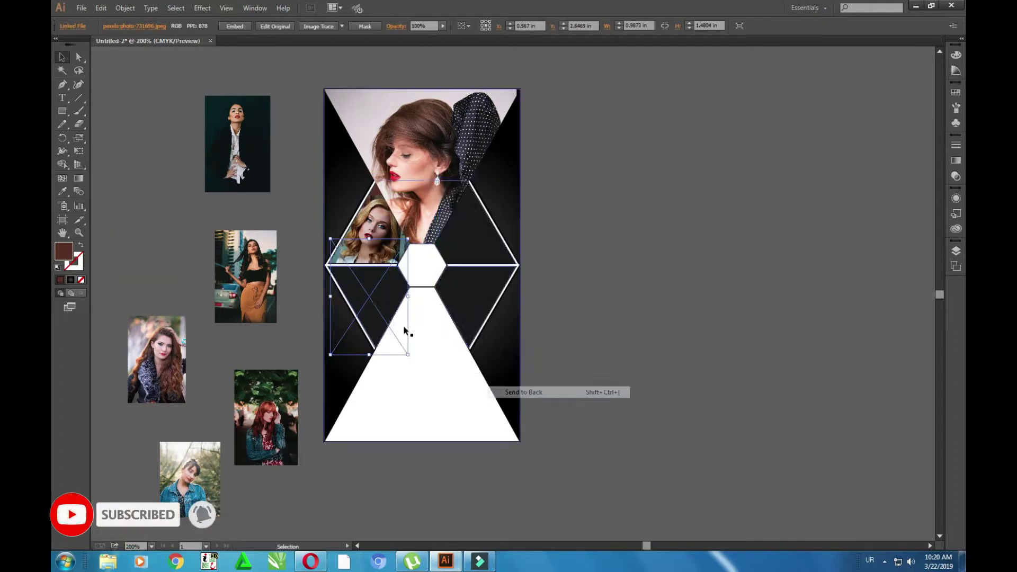
{"action": "key", "text": "ctrl+7"}
{"action": "key", "text": "ctrl+plus"}
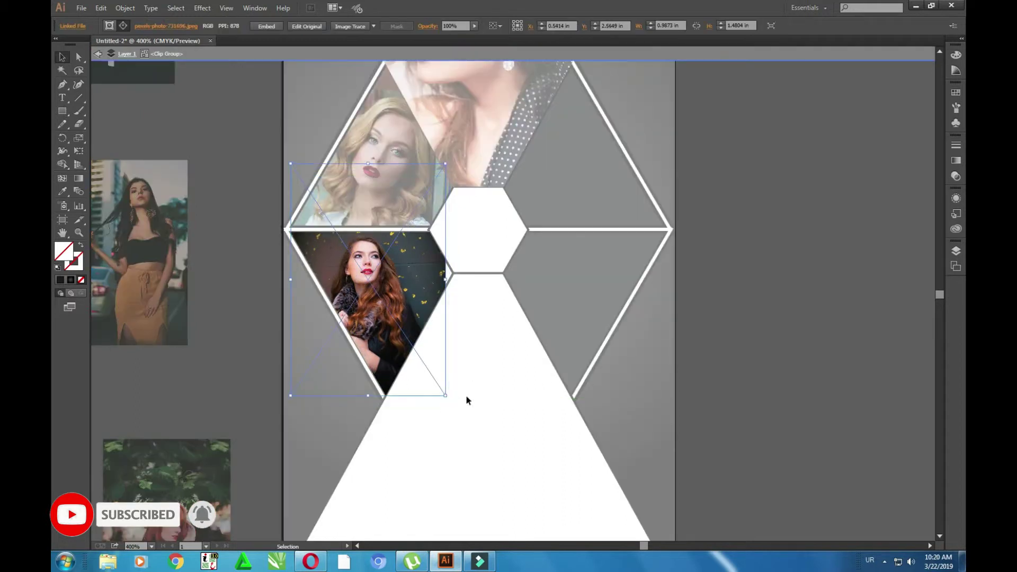
{"action": "left_click_drag", "start_coordinate": [389, 320], "coordinate": [385, 317]}
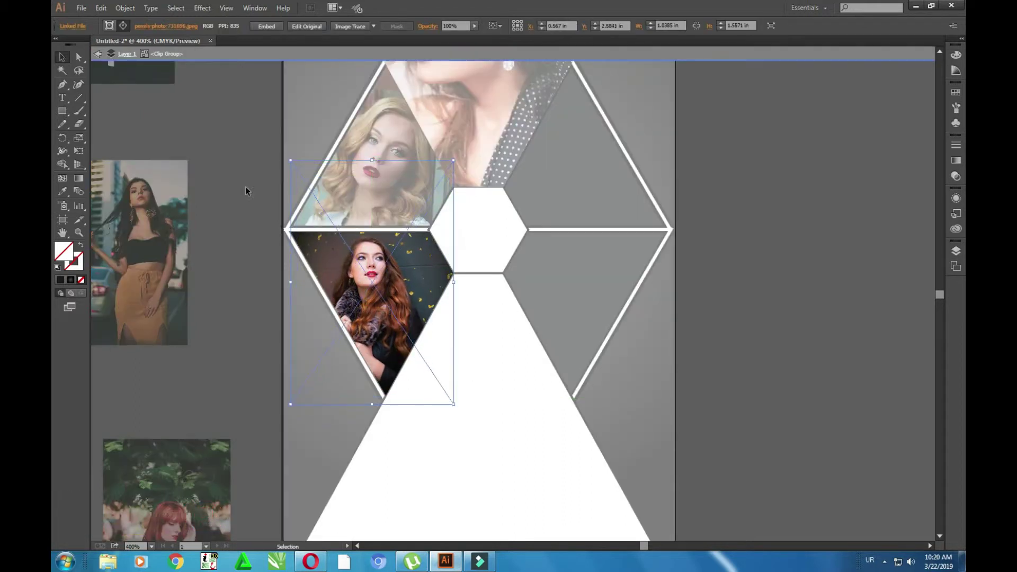
{"action": "left_click", "coordinate": [245, 189]}
{"action": "key", "text": "ctrl+minus"}
{"action": "left_click_drag", "start_coordinate": [496, 341], "coordinate": [477, 341]}
- Send the city-street portrait to the back and clip it into the lower-right triangle
{"action": "mouse_move", "coordinate": [281, 265]}
{"action": "left_mouse_down"}
{"action": "mouse_move", "coordinate": [513, 241]}
{"action": "mouse_move", "coordinate": [501, 313]}
{"action": "left_mouse_up"}
{"action": "right_click", "coordinate": [499, 313]}
{"action": "left_click", "coordinate": [648, 423]}
{"action": "left_click", "coordinate": [472, 277], "text": "shift"}
{"action": "right_click", "coordinate": [472, 277]}
{"action": "left_click", "coordinate": [523, 346]}
{"action": "key", "text": "ctrl+plus"}
{"action": "key", "text": "ctrl+plus"}
{"action": "key", "text": "ctrl+plus"}
{"action": "double_click", "coordinate": [492, 325]}
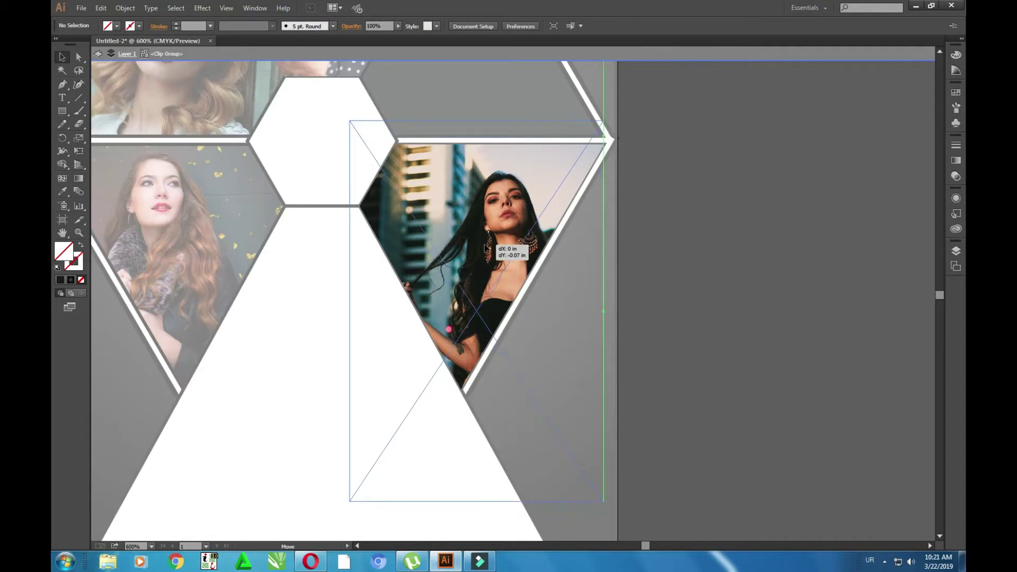
{"action": "key", "text": "ctrl+minus"}
{"action": "key", "text": "ctrl+minus"}
{"action": "left_click", "coordinate": [98, 54]}
{"action": "key", "text": "ctrl+minus"}
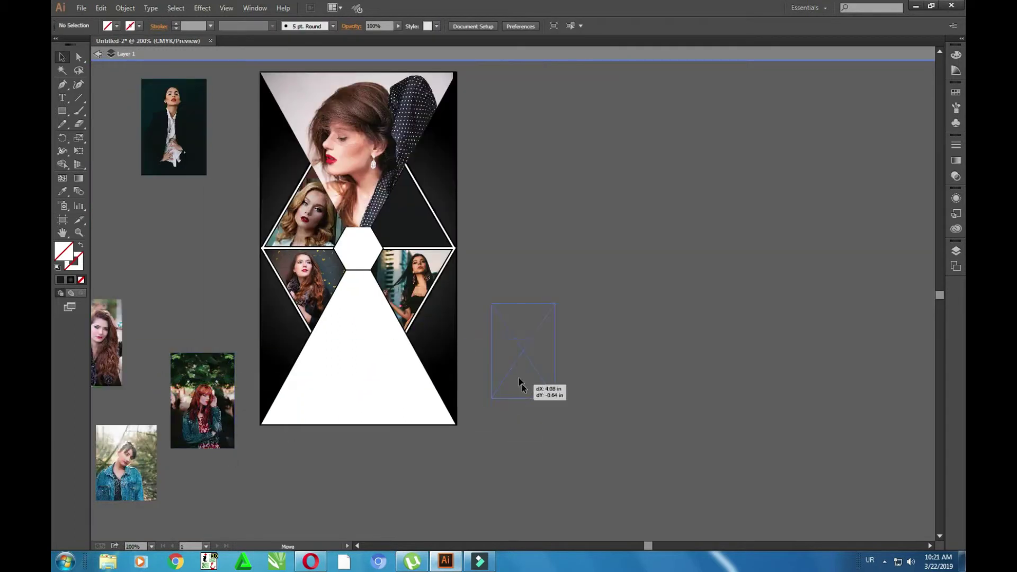
- Move the forest portrait aside, enlarge the fur-collar portrait over the upper-right triangle, and send it back
{"action": "left_click_drag", "start_coordinate": [519, 382], "coordinate": [522, 384]}
{"action": "left_click_drag", "start_coordinate": [600, 338], "coordinate": [671, 319]}
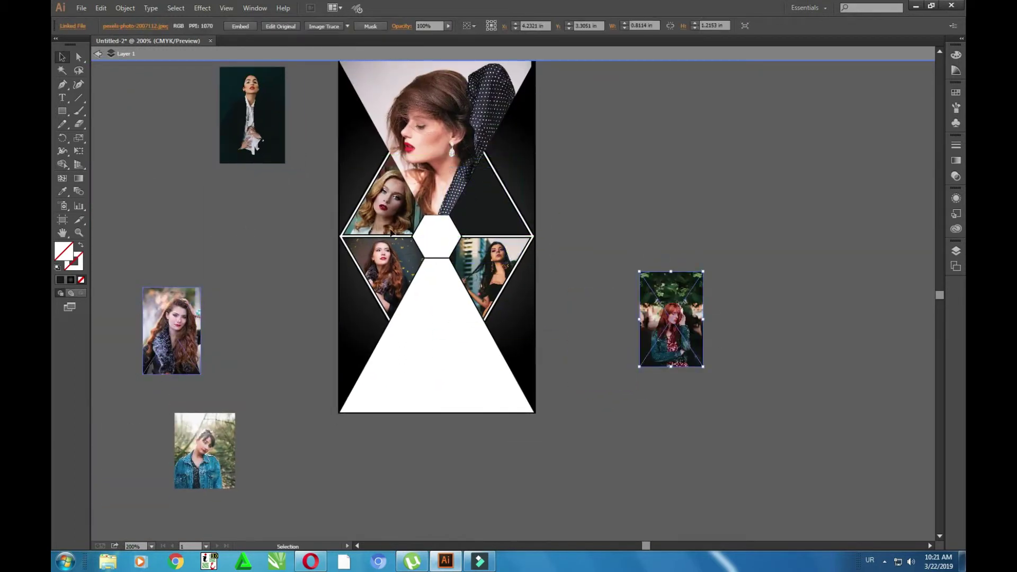
{"action": "left_click_drag", "start_coordinate": [534, 141], "coordinate": [556, 109]}
{"action": "right_click", "coordinate": [515, 185]}
{"action": "mouse_move", "coordinate": [544, 259]}
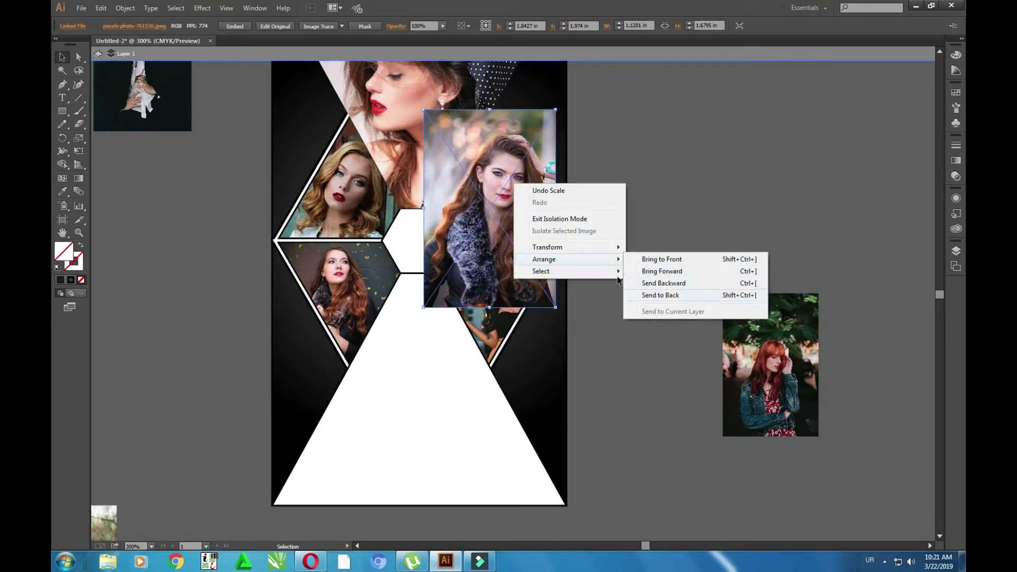
{"action": "left_click", "coordinate": [661, 295]}
- Clip the fur-collar portrait to the upper-right triangle and reposition and enlarge it inside
{"action": "left_click", "coordinate": [561, 233], "text": "shift"}
{"action": "right_click", "coordinate": [533, 220]}
{"action": "left_click", "coordinate": [567, 266]}
{"action": "double_click", "coordinate": [498, 204]}
{"action": "left_click_drag", "start_coordinate": [498, 204], "coordinate": [511, 216]}
{"action": "left_click_drag", "start_coordinate": [561, 142], "coordinate": [527, 200]}
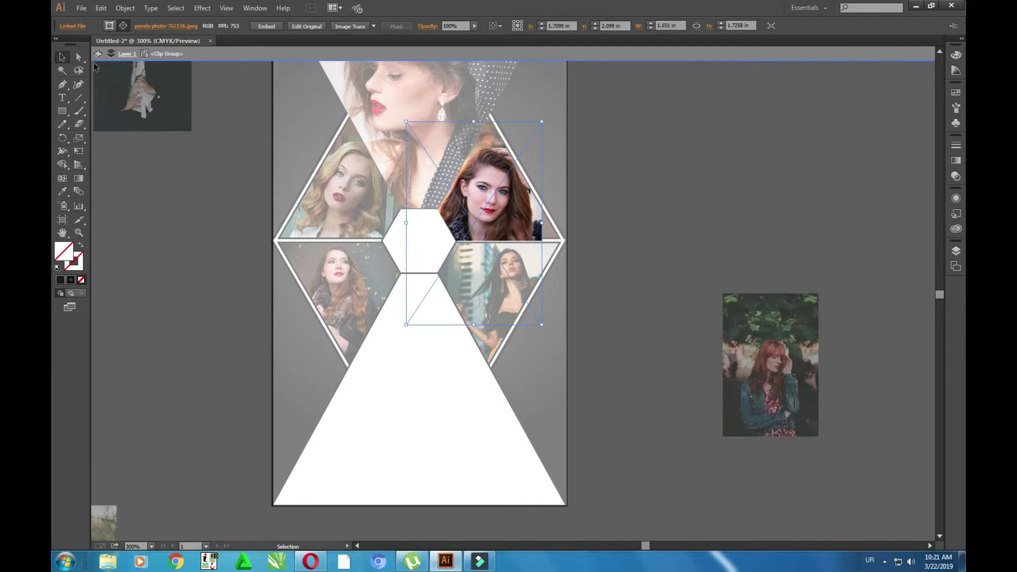
{"action": "key", "text": "Escape"}
- Recolour the hexagon frame lines light grey by sampling with the Eyedropper
{"action": "left_click", "coordinate": [548, 213]}
{"action": "key", "text": "i"}
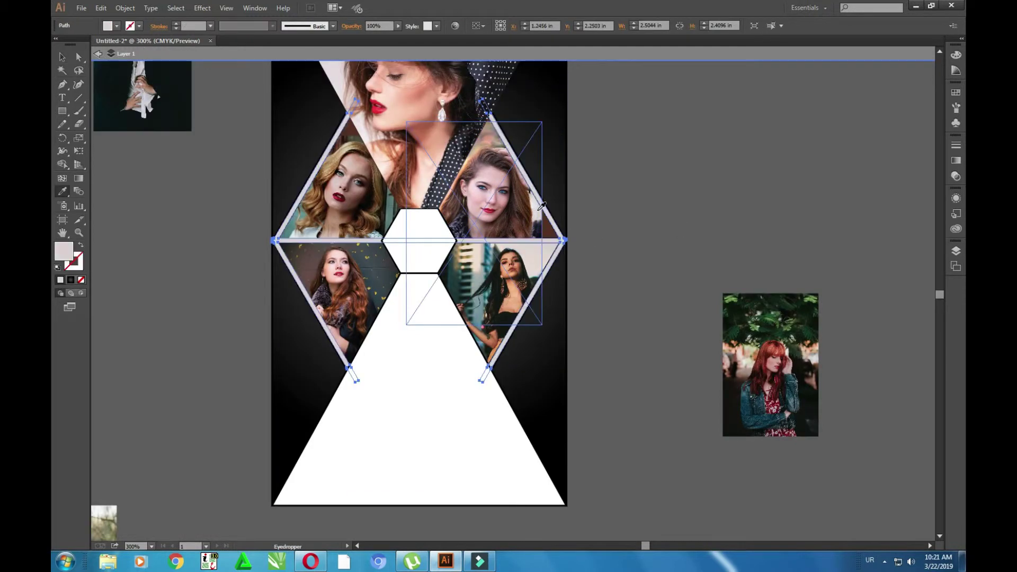
{"action": "left_click", "coordinate": [561, 223]}
{"action": "key", "text": "i"}
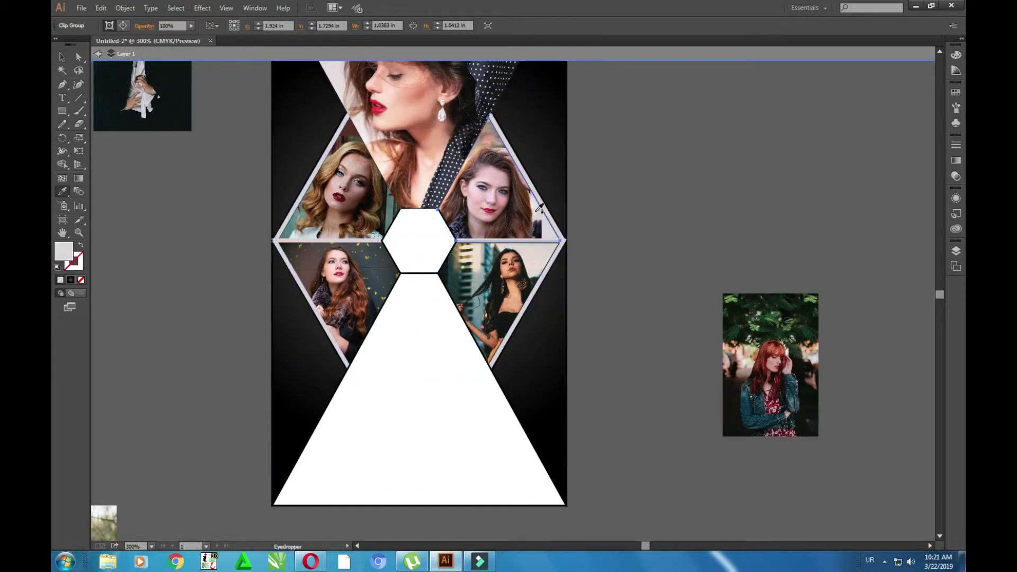
{"action": "key", "text": "v"}
{"action": "left_click", "coordinate": [629, 277]}
{"action": "key", "text": "ctrl+minus"}
{"action": "key", "text": "Escape"}
{"action": "left_click", "coordinate": [432, 188]}
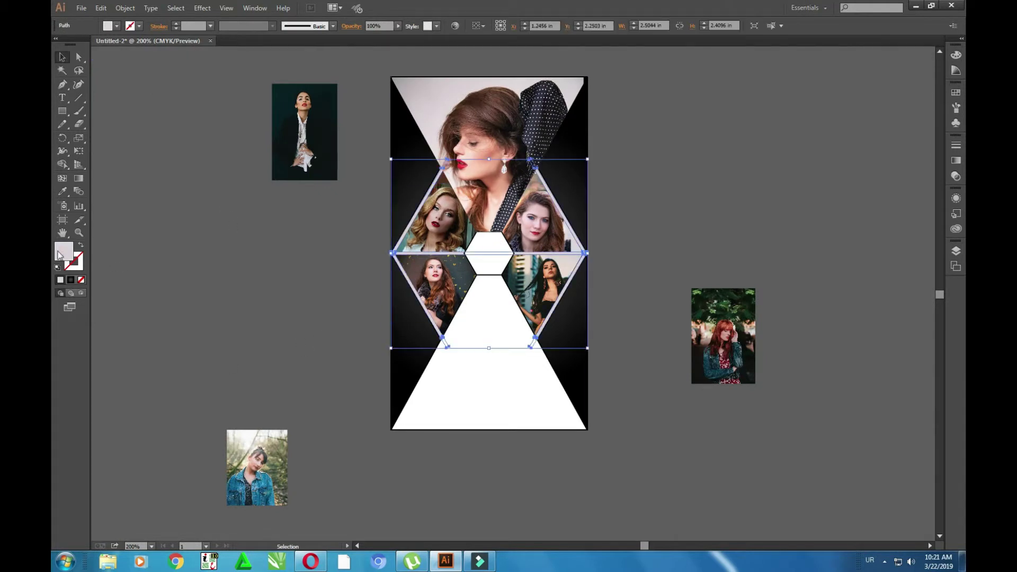
{"action": "double_click", "coordinate": [59, 255]}
- Apply a white fill to the selected frame lines and deselect
{"action": "left_click", "coordinate": [614, 209]}
{"action": "left_click", "coordinate": [620, 265]}
{"action": "scroll", "coordinate": [705, 307], "scroll_direction": "up", "scroll_amount": 1}
{"action": "scroll", "coordinate": [742, 350], "scroll_direction": "down", "scroll_amount": 1}
- Enlarge the forest portrait over the collage's upper right, trying then undoing a collage clip
{"action": "left_click_drag", "start_coordinate": [724, 365], "coordinate": [536, 249]}
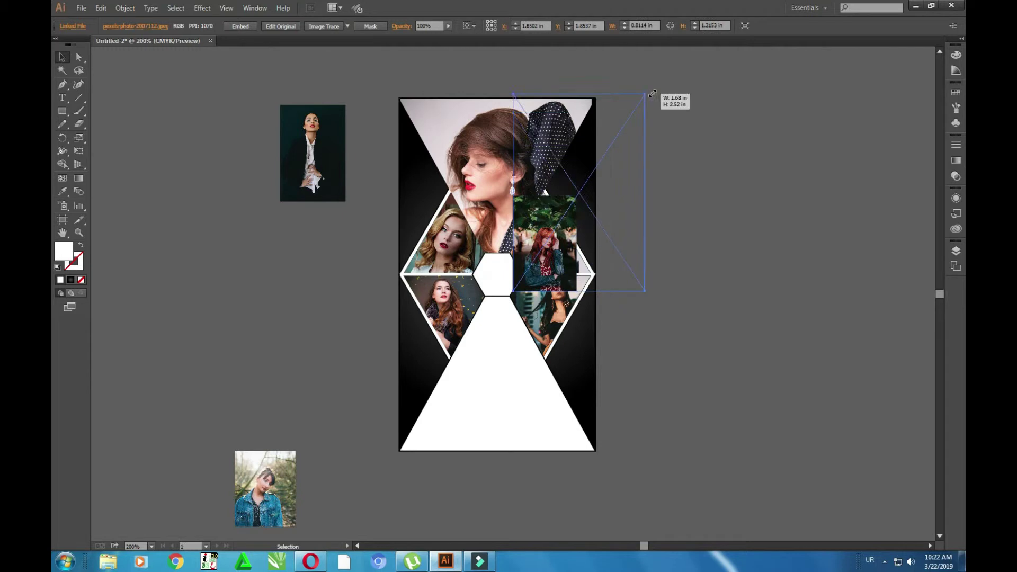
{"action": "left_click_drag", "start_coordinate": [576, 194], "coordinate": [647, 90]}
{"action": "left_click_drag", "start_coordinate": [583, 212], "coordinate": [569, 218]}
{"action": "right_click", "coordinate": [607, 243]}
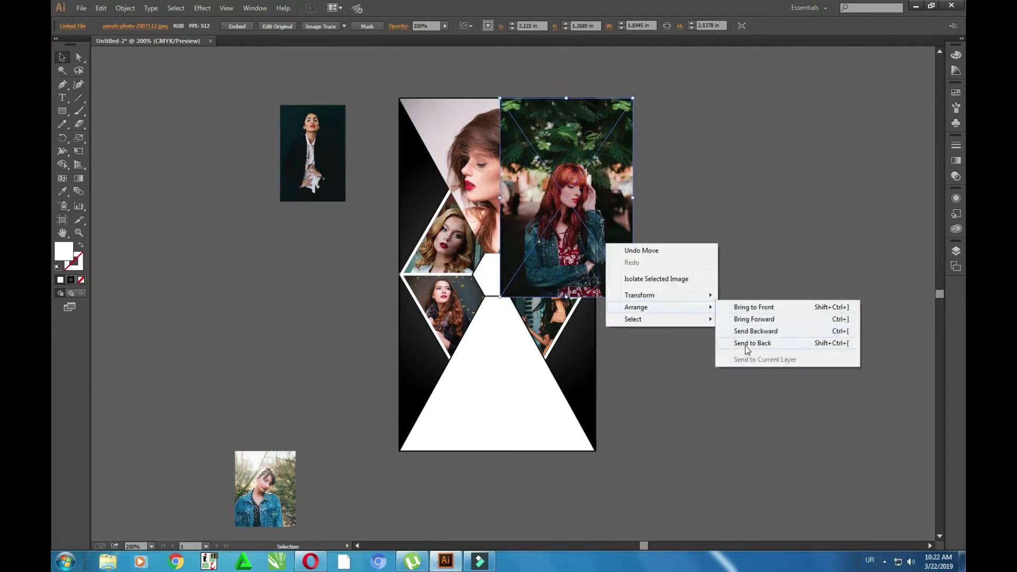
{"action": "left_click", "coordinate": [747, 336]}
{"action": "left_click", "coordinate": [583, 362], "text": "shift"}
{"action": "right_click", "coordinate": [586, 362]}
{"action": "left_click", "coordinate": [633, 426]}
{"action": "key", "text": "ctrl+z"}
- Draw a 2.5 by 4.5 in rectangle covering the artboard
{"action": "left_click", "coordinate": [628, 227]}
{"action": "left_click", "coordinate": [265, 206]}
{"action": "key", "text": "m"}
{"action": "left_click_drag", "start_coordinate": [399, 98], "coordinate": [595, 450]}
{"action": "left_click", "coordinate": [595, 450]}
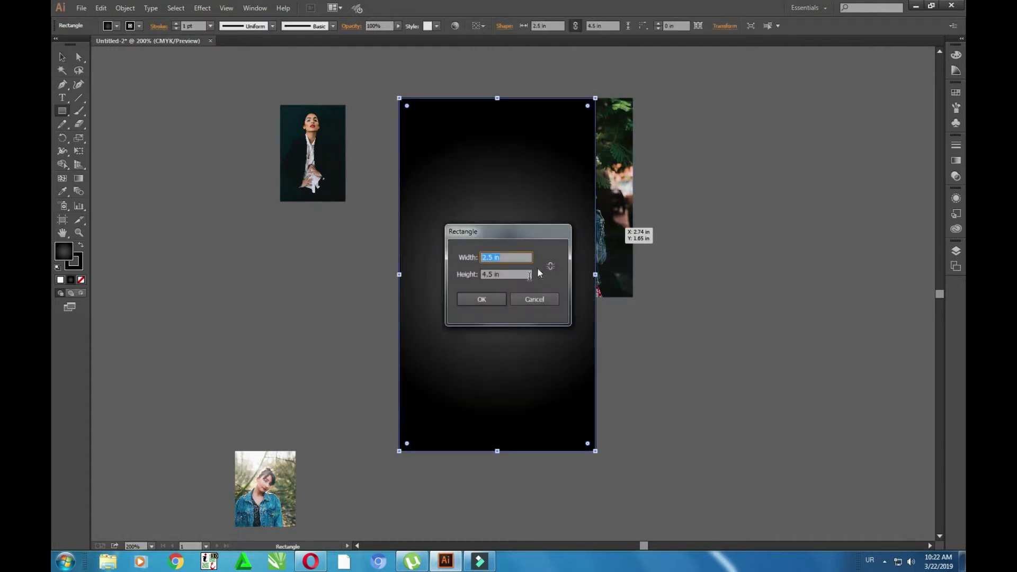
{"action": "key", "text": "Escape"}
- Clip the forest portrait to the rectangle and bring it to the front
{"action": "key", "text": "v"}
{"action": "left_click", "coordinate": [615, 159], "text": "shift"}
{"action": "right_click", "coordinate": [607, 244]}
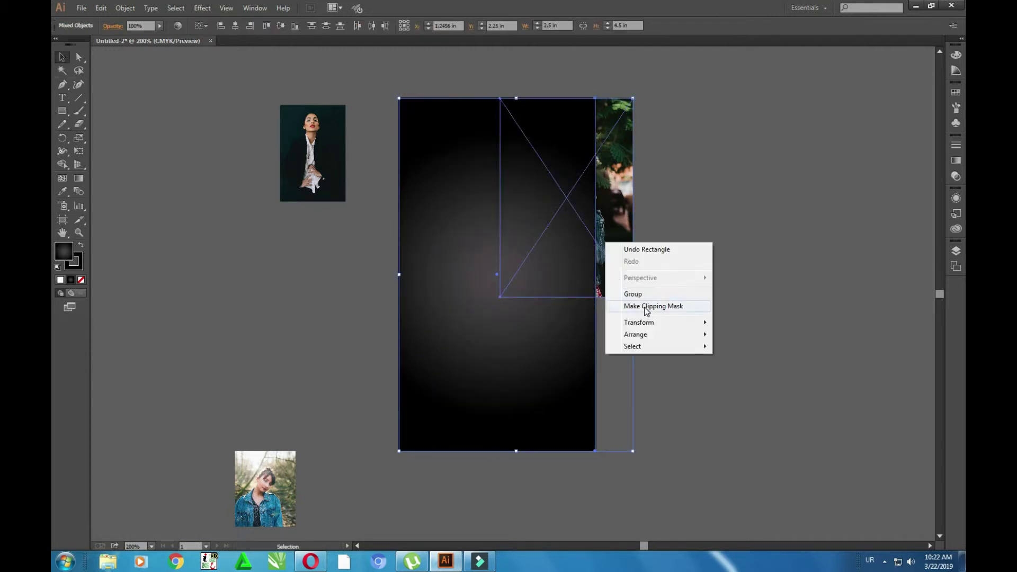
{"action": "left_click", "coordinate": [643, 308]}
{"action": "mouse_move", "coordinate": [639, 322]}
{"action": "right_click", "coordinate": [570, 219]}
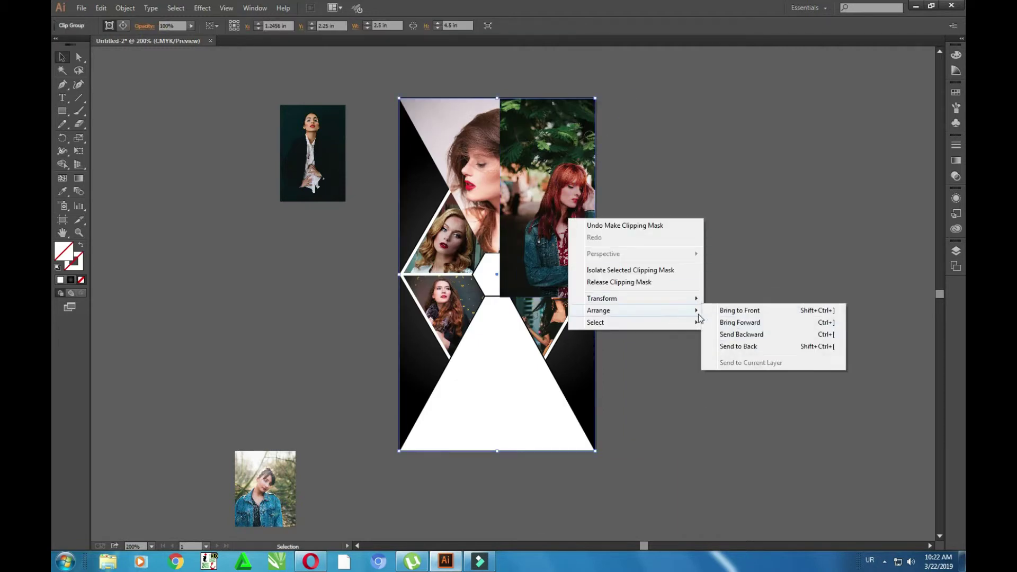
{"action": "left_click", "coordinate": [737, 345]}
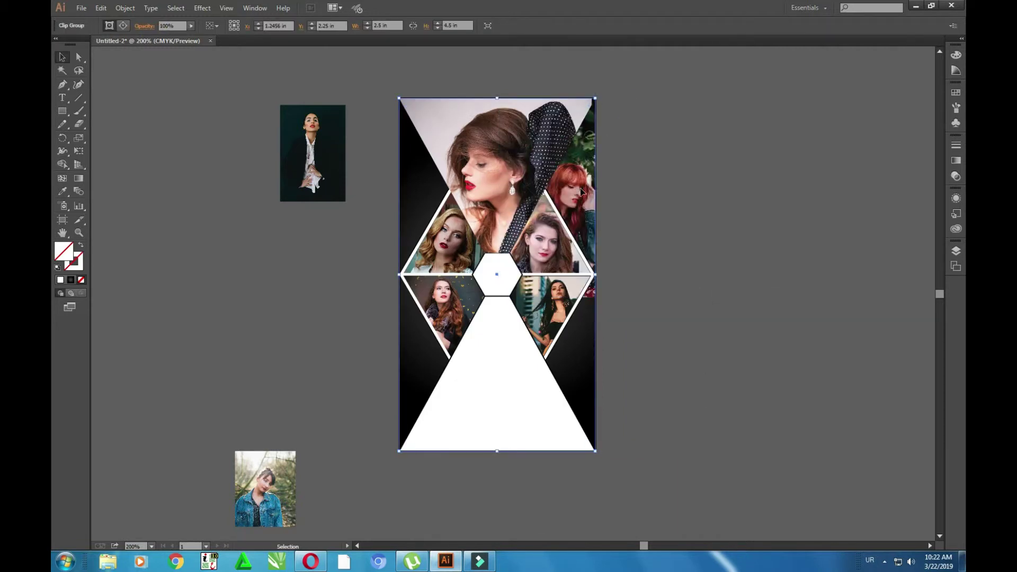
{"action": "double_click", "coordinate": [588, 191]}
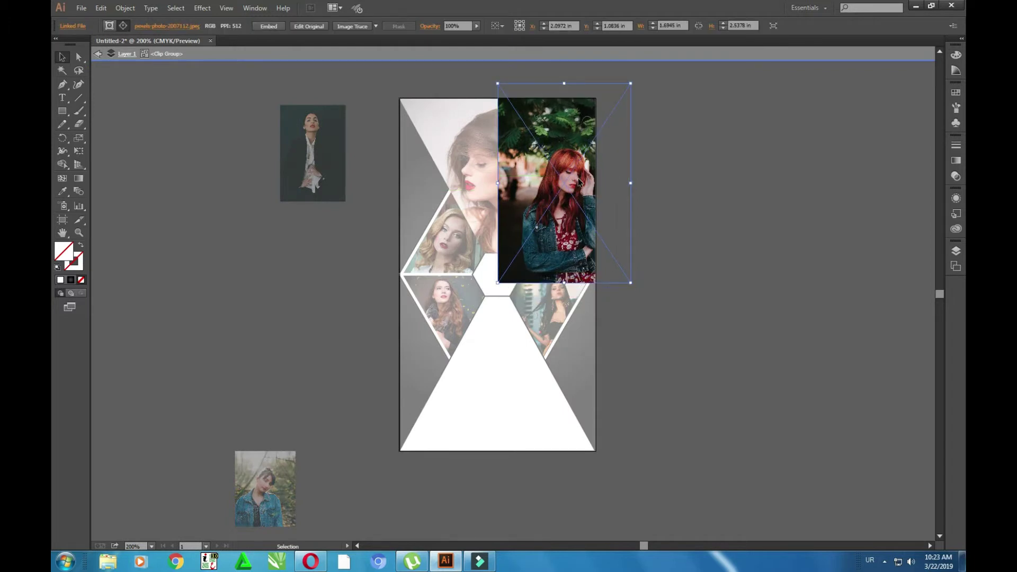
{"action": "double_click", "coordinate": [379, 167]}
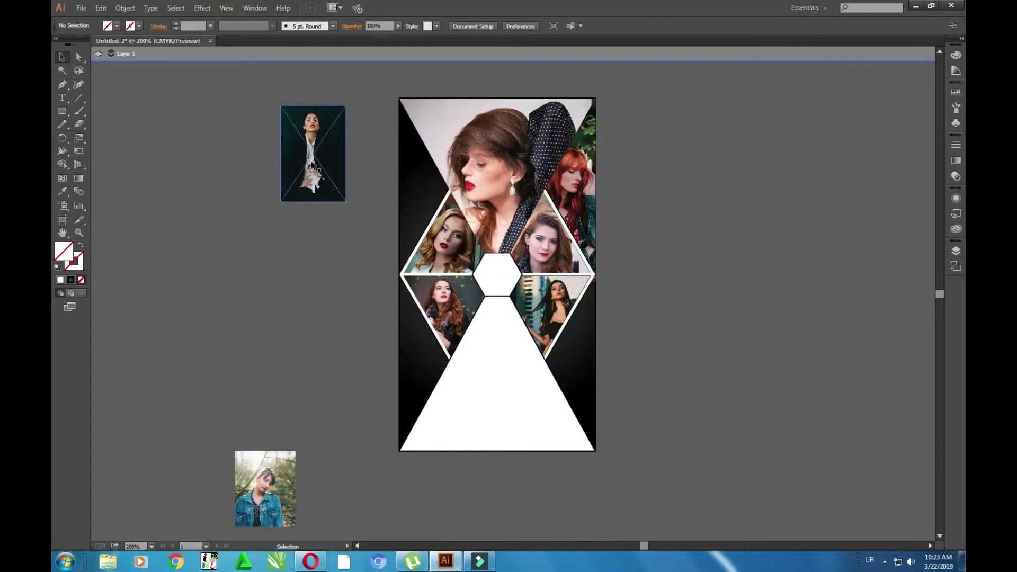
- Move and enlarge the dark portrait over the collage's top-left corner
{"action": "left_click_drag", "start_coordinate": [417, 225], "coordinate": [419, 222]}
{"action": "left_click_drag", "start_coordinate": [448, 166], "coordinate": [482, 125]}
{"action": "left_click_drag", "start_coordinate": [437, 187], "coordinate": [426, 178]}
{"action": "double_click", "coordinate": [378, 127]}
- Clip the dark portrait to a new rectangle and send it behind the triangle photos
{"action": "key", "text": "m"}
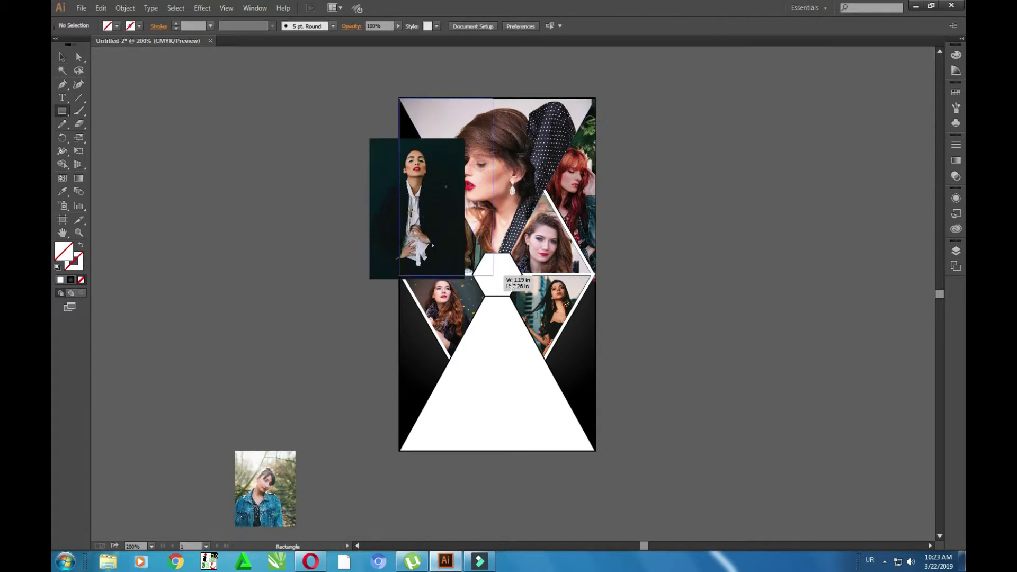
{"action": "left_click_drag", "start_coordinate": [594, 277], "coordinate": [596, 278]}
{"action": "key", "text": "v"}
{"action": "left_click", "coordinate": [385, 212], "text": "shift"}
{"action": "right_click", "coordinate": [398, 199]}
{"action": "left_click", "coordinate": [452, 264]}
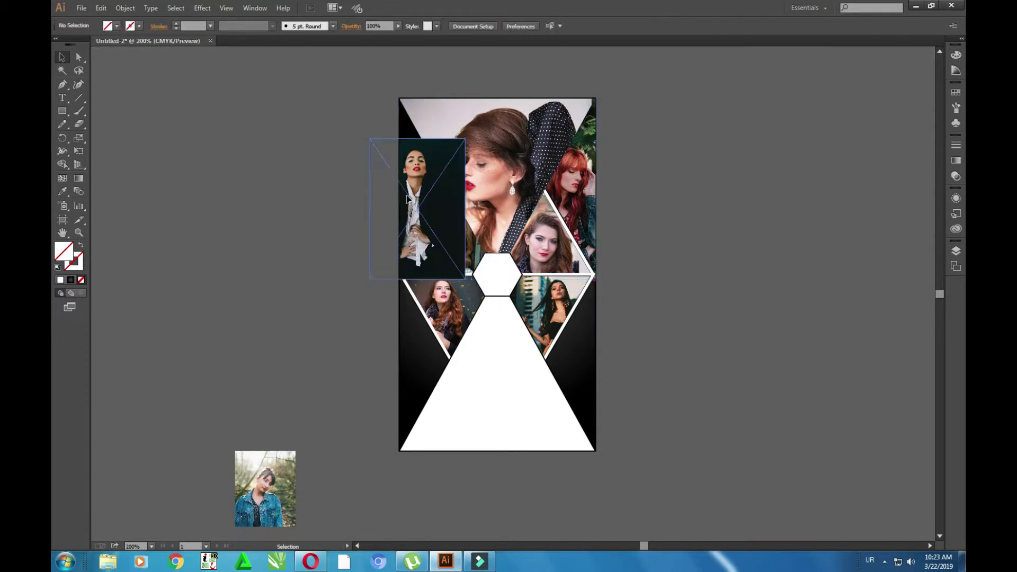
{"action": "key", "text": "ctrl+bracketleft"}
{"action": "key", "text": "ctrl+bracketleft"}
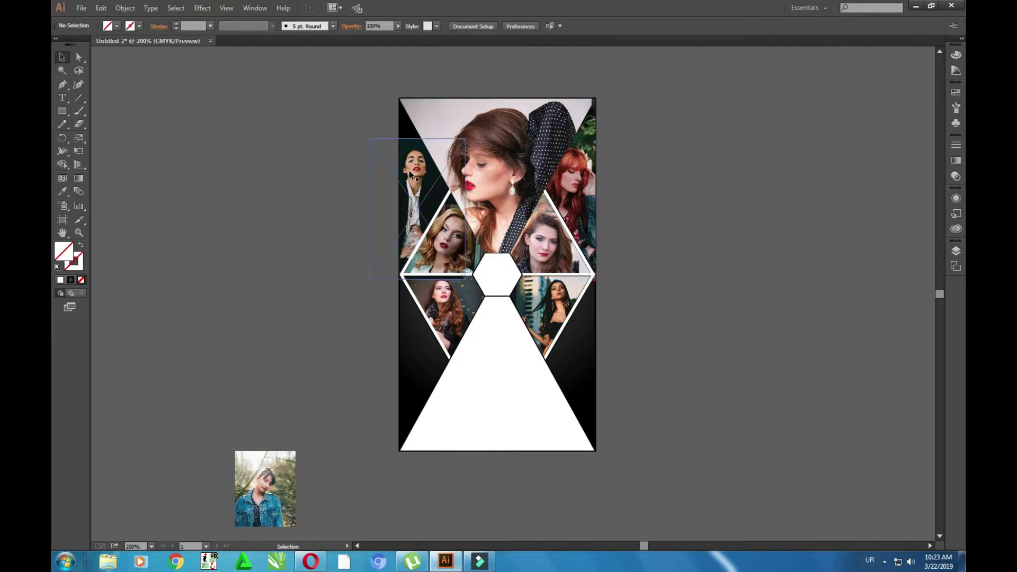
- Fine-tune the dark portrait's stacking order, then deselect and zoom out to the collage
{"action": "left_click", "coordinate": [75, 52]}
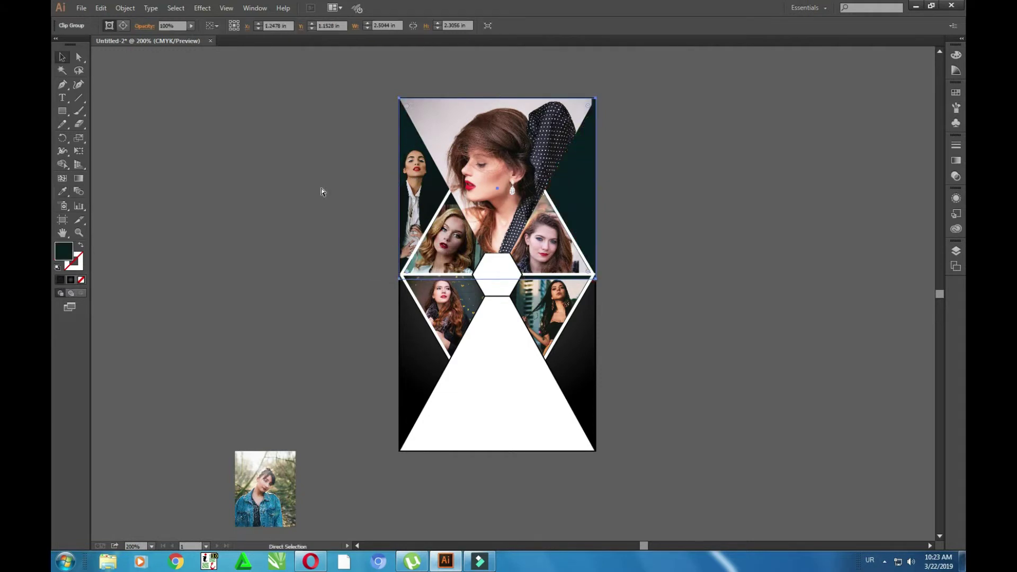
{"action": "key", "text": "ctrl+bracketleft"}
{"action": "key", "text": "ctrl+bracketright"}
{"action": "key", "text": "v"}
{"action": "left_click", "coordinate": [248, 230]}
{"action": "key", "text": "ctrl+minus"}
- Delete a stray object and choose the logo image file to place
{"action": "left_click", "coordinate": [275, 402]}
{"action": "key", "text": "Delete"}
{"action": "scroll", "coordinate": [295, 284], "scroll_direction": "up", "scroll_amount": 1}
{"action": "scroll", "coordinate": [274, 324], "scroll_direction": "up", "scroll_amount": 1}
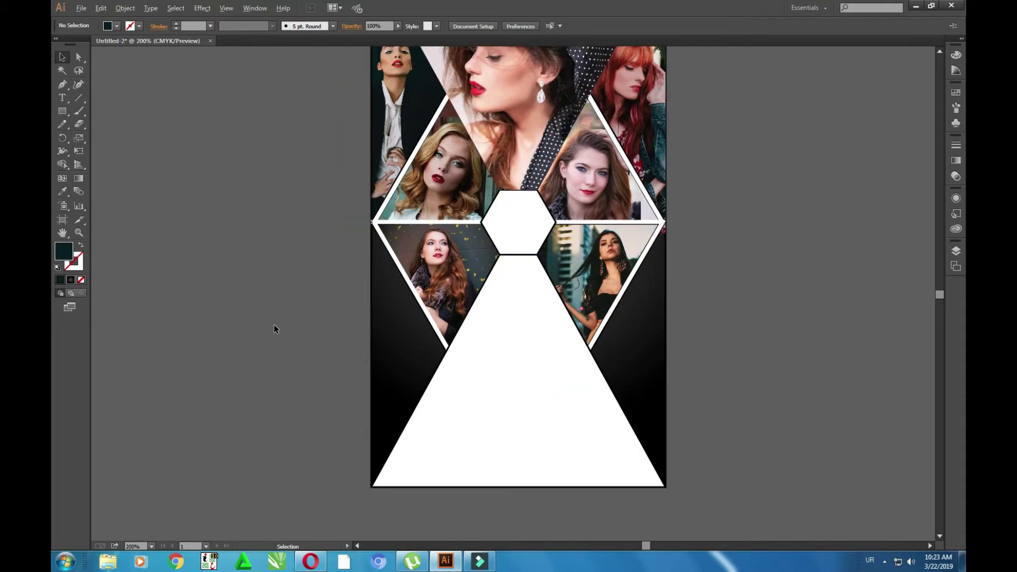
{"action": "scroll", "coordinate": [275, 324], "scroll_direction": "down", "scroll_amount": 1}
{"action": "key", "text": "shift+ctrl+p"}
{"action": "scroll", "coordinate": [267, 170], "scroll_direction": "down", "scroll_amount": 3}
{"action": "scroll", "coordinate": [253, 192], "scroll_direction": "up", "scroll_amount": 2}
{"action": "key", "text": "Escape"}
- Place the LPZ PHOTOGRAPHY logo and position it on the left black area
{"action": "left_click", "coordinate": [412, 378]}
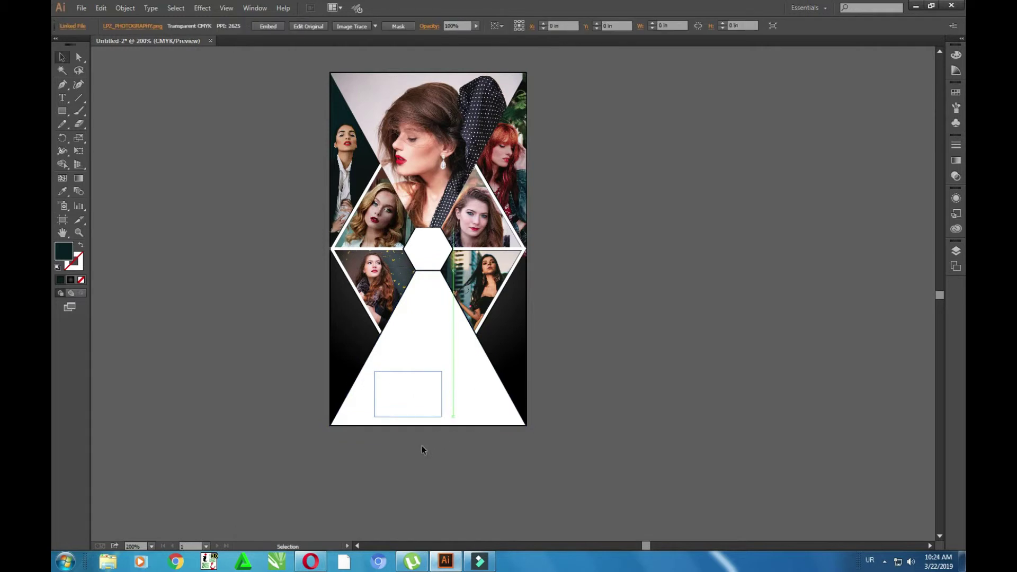
{"action": "scroll", "coordinate": [555, 437], "scroll_direction": "up", "scroll_amount": 1}
{"action": "left_click_drag", "start_coordinate": [583, 382], "coordinate": [561, 345]}
{"action": "left_click_drag", "start_coordinate": [254, 287], "coordinate": [250, 287]}
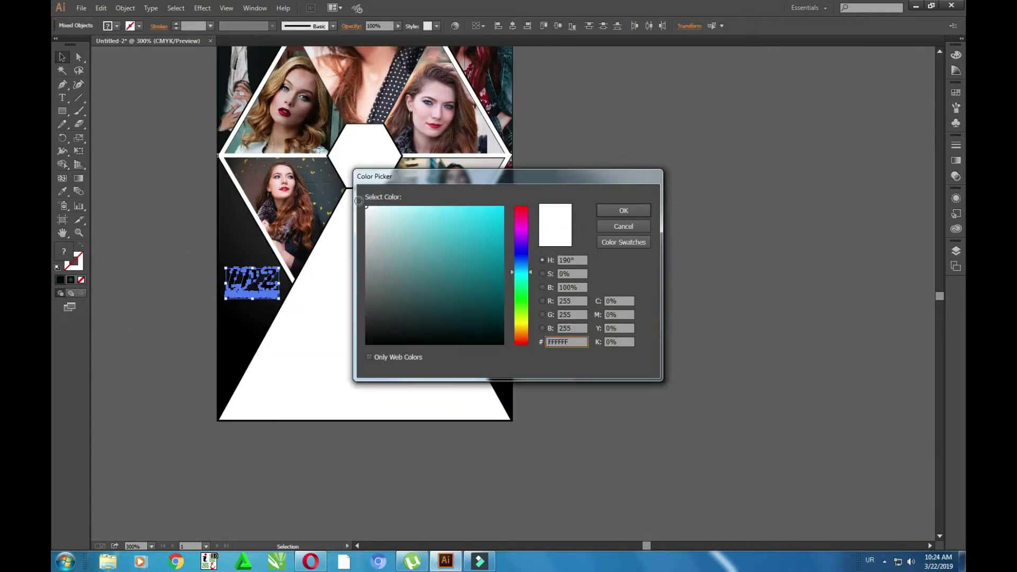
- Inside the logo group, set the L, P and Z letters' fill to white
{"action": "double_click", "coordinate": [234, 281]}
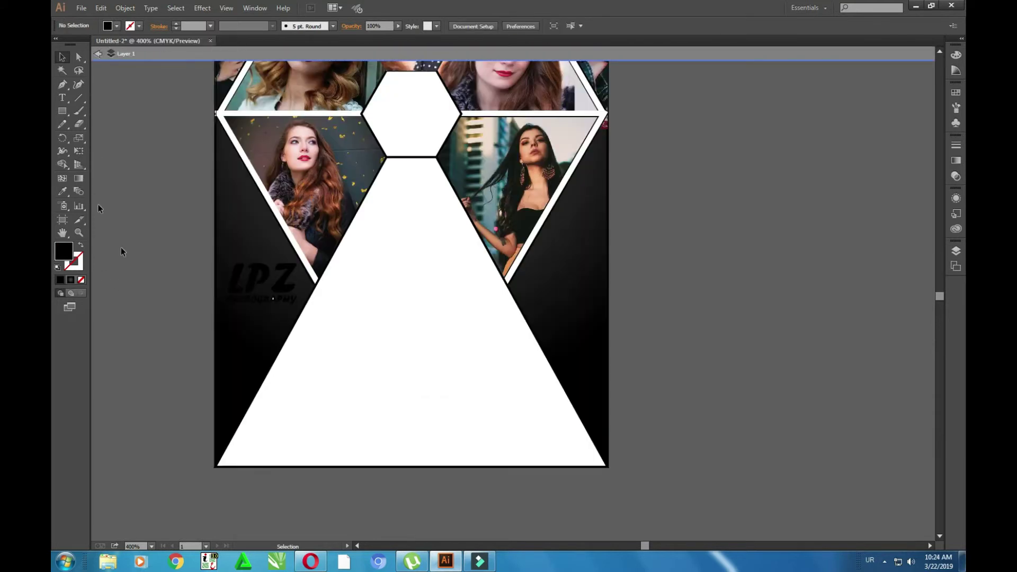
{"action": "double_click", "coordinate": [63, 251]}
{"action": "left_click", "coordinate": [615, 218]}
{"action": "key", "text": "Escape"}
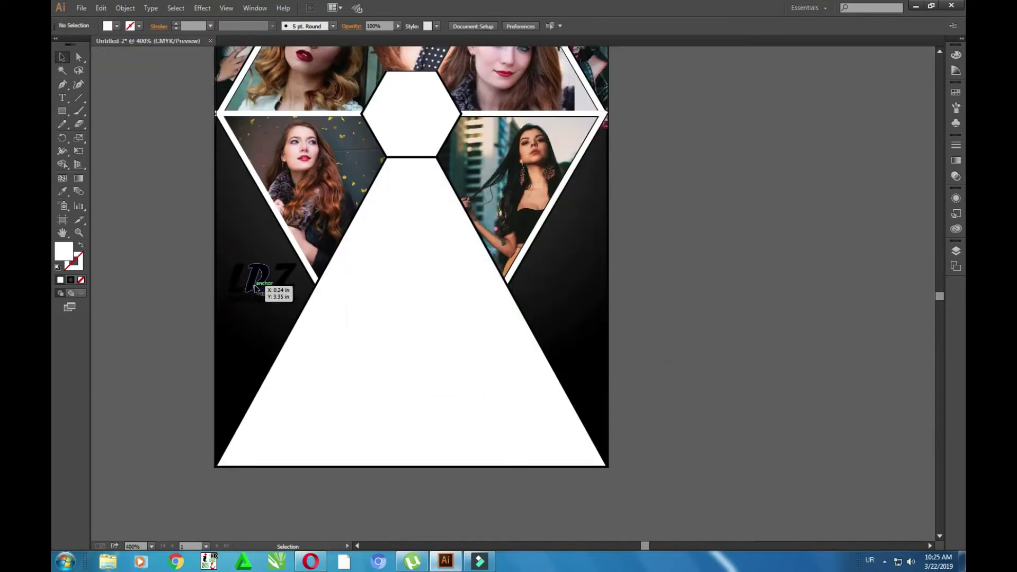
{"action": "left_click", "coordinate": [236, 276]}
{"action": "double_click", "coordinate": [64, 251]}
{"action": "left_click", "coordinate": [623, 210]}
{"action": "left_click", "coordinate": [257, 278]}
{"action": "double_click", "coordinate": [64, 251]}
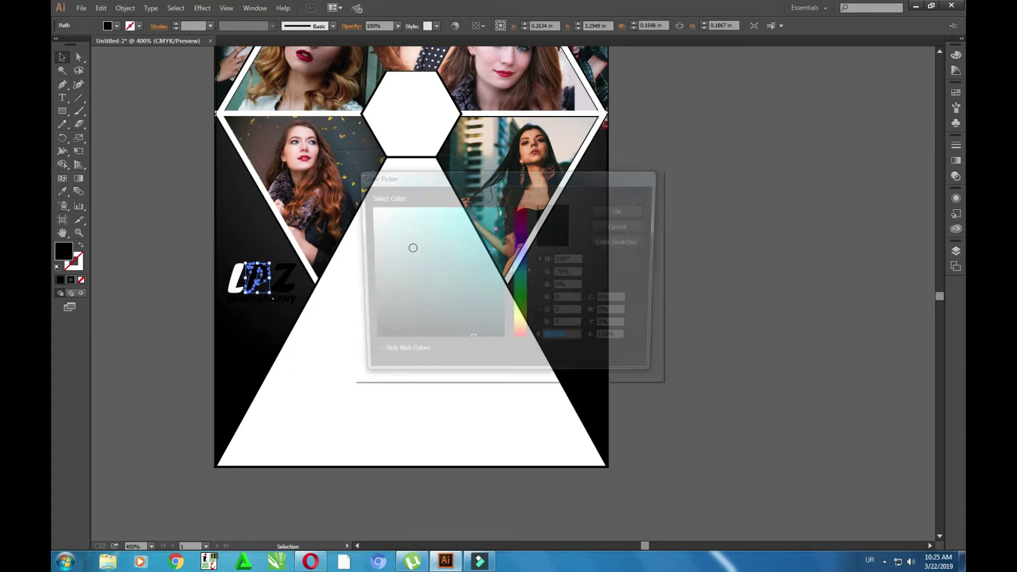
{"action": "left_click", "coordinate": [623, 210]}
{"action": "left_click", "coordinate": [281, 286]}
{"action": "double_click", "coordinate": [63, 251]}
{"action": "left_click", "coordinate": [243, 270]}
- Make the PHOTOGRAPHY text under the letters white
{"action": "scroll", "coordinate": [276, 313], "scroll_direction": "up", "scroll_amount": 2}
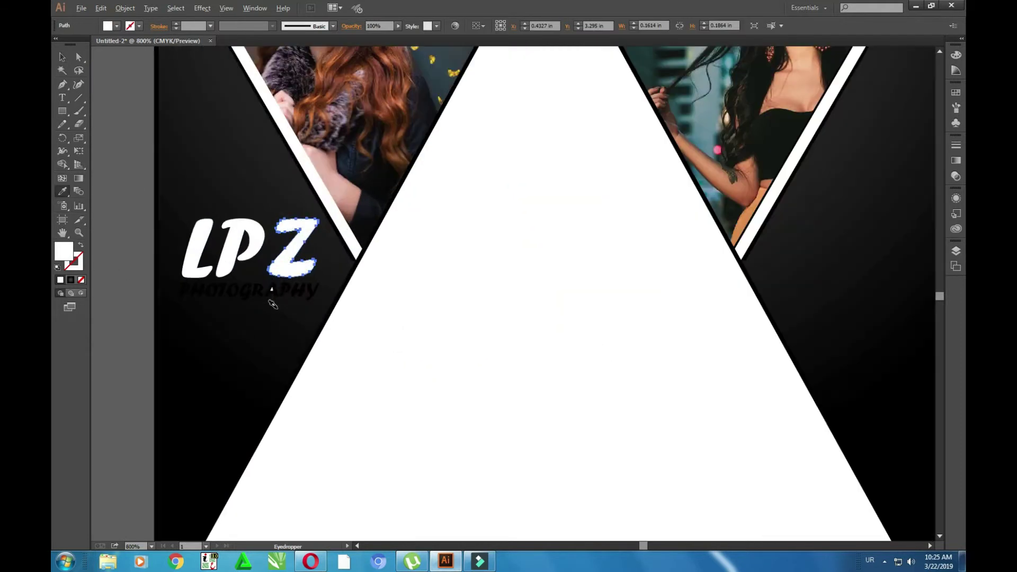
{"action": "key", "text": "v"}
{"action": "left_click", "coordinate": [310, 294]}
{"action": "left_click", "coordinate": [60, 280]}
{"action": "left_click", "coordinate": [147, 296]}
- Alt-drag a copy of the logo into the central hexagon and eyedropper it dark brown
{"action": "scroll", "coordinate": [169, 286], "scroll_direction": "down", "scroll_amount": 3}
{"action": "scroll", "coordinate": [190, 307], "scroll_direction": "down", "scroll_amount": 2}
{"action": "scroll", "coordinate": [205, 324], "scroll_direction": "up", "scroll_amount": 4}
{"action": "left_click_drag", "start_coordinate": [364, 320], "coordinate": [347, 317]}
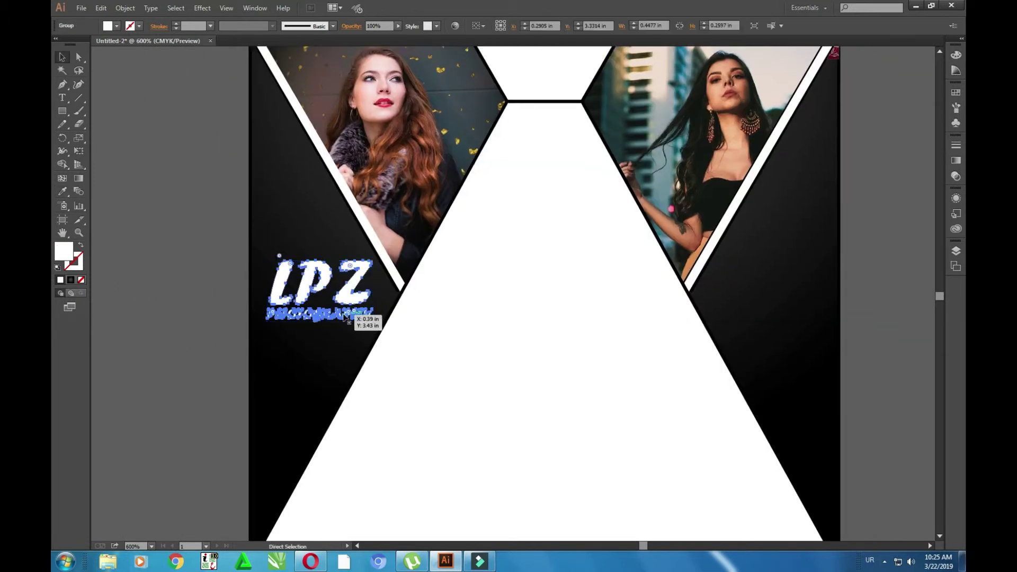
{"action": "scroll", "coordinate": [493, 320], "scroll_direction": "down", "scroll_amount": 1}
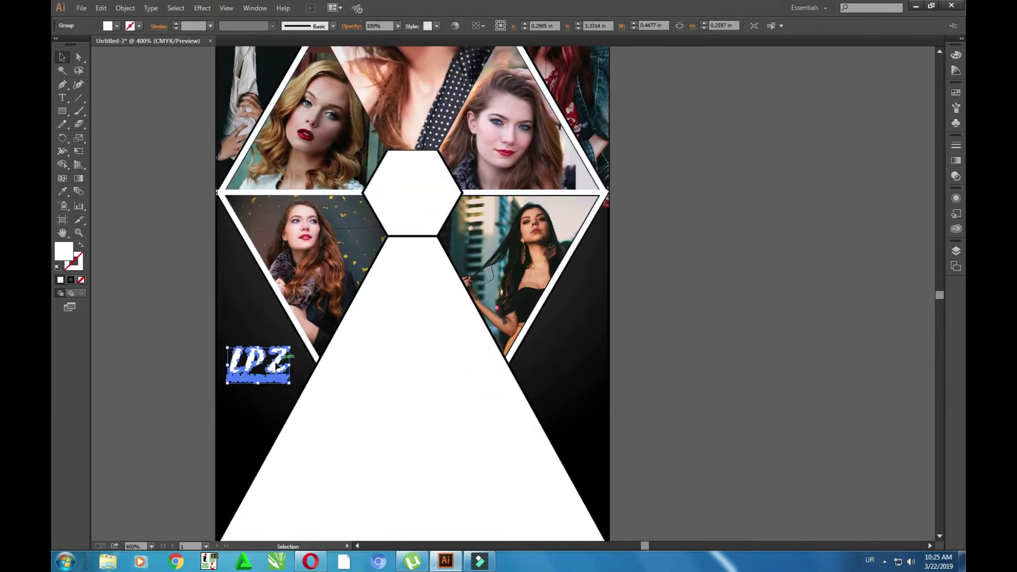
{"action": "left_click_drag", "start_coordinate": [279, 365], "coordinate": [434, 191]}
{"action": "key", "text": "i"}
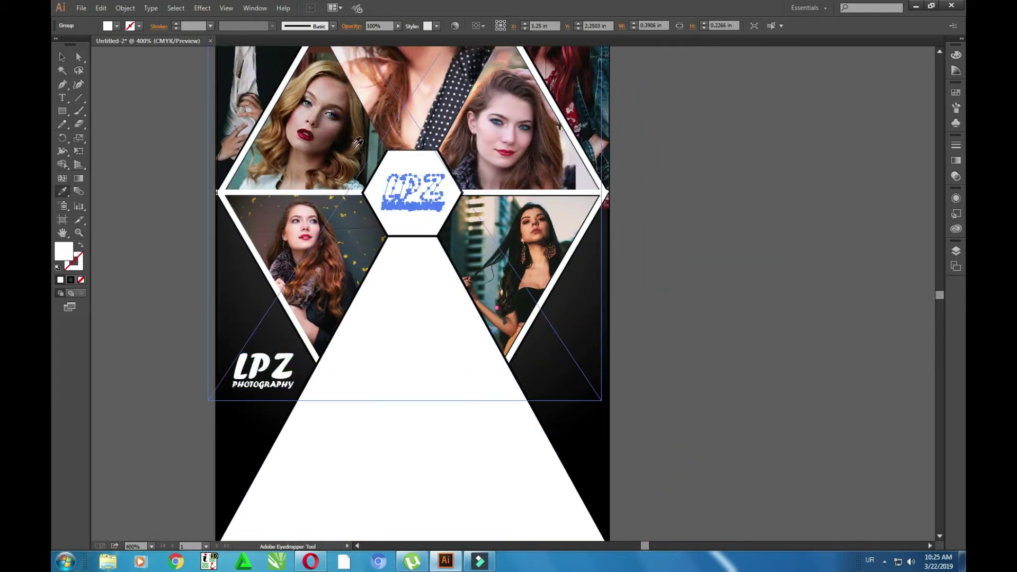
{"action": "left_click", "coordinate": [312, 265]}
{"action": "key", "text": "v"}
{"action": "left_click", "coordinate": [193, 290]}
- Select all the artwork, then deselect, to review the flyer layout
{"action": "scroll", "coordinate": [385, 331], "scroll_direction": "down", "scroll_amount": 1}
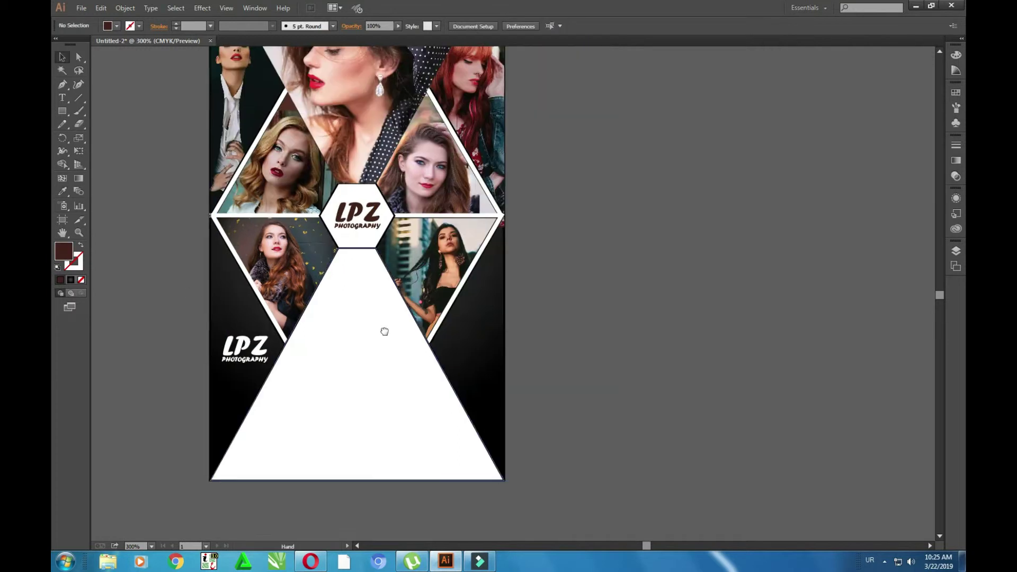
{"action": "scroll", "coordinate": [385, 332], "scroll_direction": "down", "scroll_amount": 1}
{"action": "scroll", "coordinate": [369, 323], "scroll_direction": "down", "scroll_amount": 1}
{"action": "key", "text": "ctrl+a"}
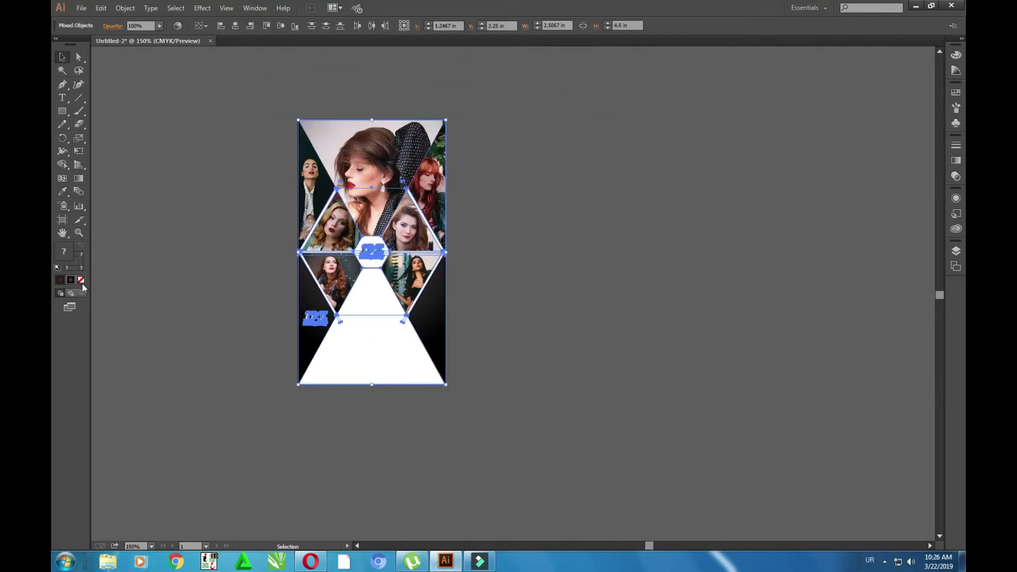
{"action": "left_click", "coordinate": [517, 329]}
{"action": "scroll", "coordinate": [514, 328], "scroll_direction": "up", "scroll_amount": 1}
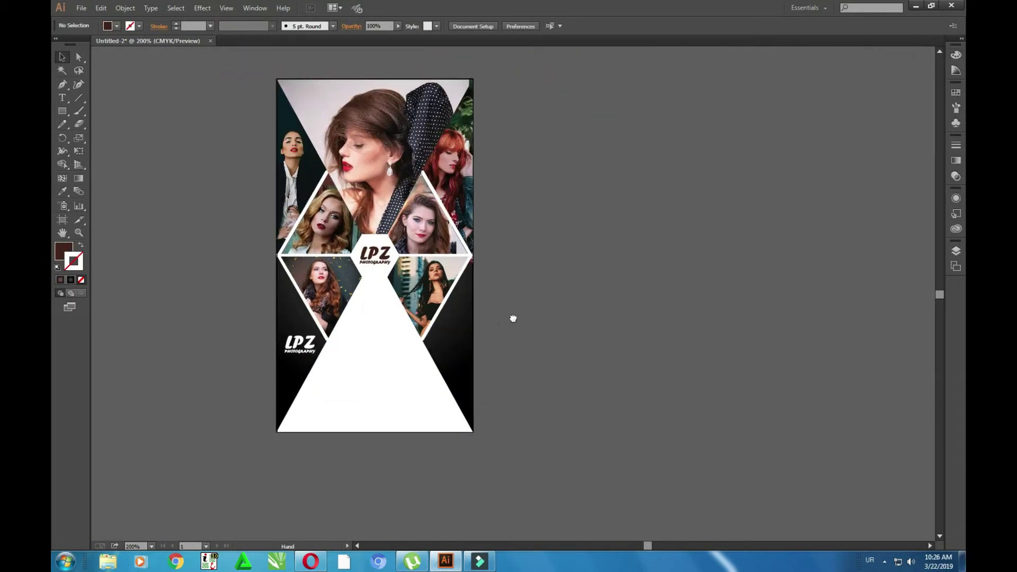
{"action": "scroll", "coordinate": [517, 328], "scroll_direction": "up", "scroll_amount": 1}
{"action": "key", "text": "t"}
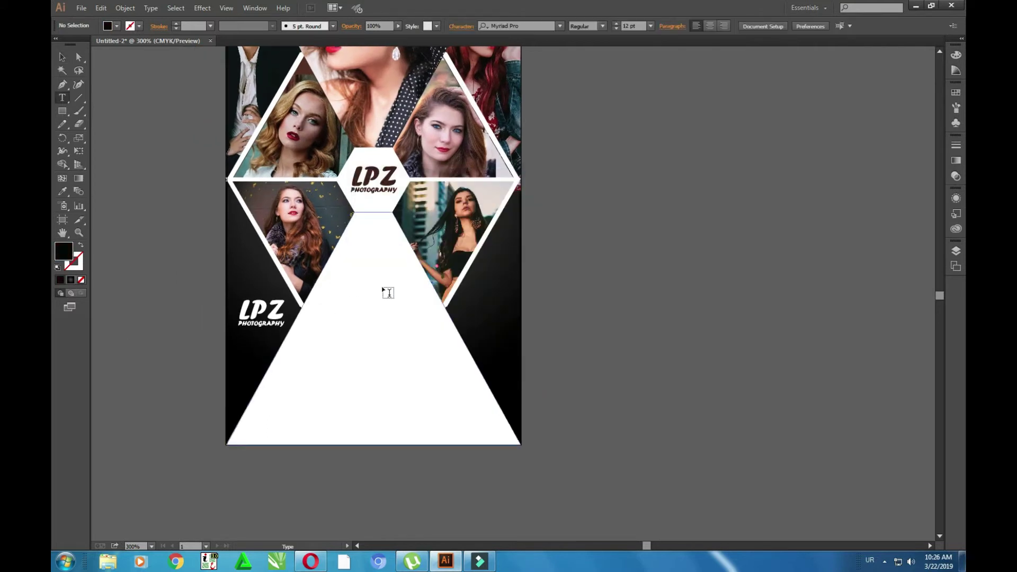
- Position the name text and duplicate it into a second line below
{"action": "left_click", "coordinate": [389, 293]}
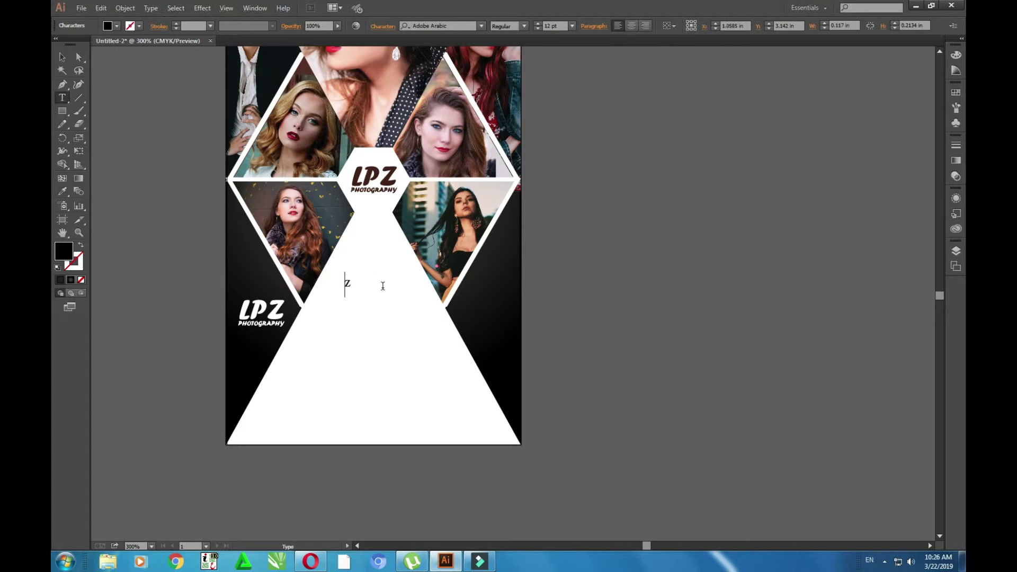
{"action": "left_click", "coordinate": [62, 56]}
{"action": "left_click_drag", "start_coordinate": [386, 286], "coordinate": [378, 286]}
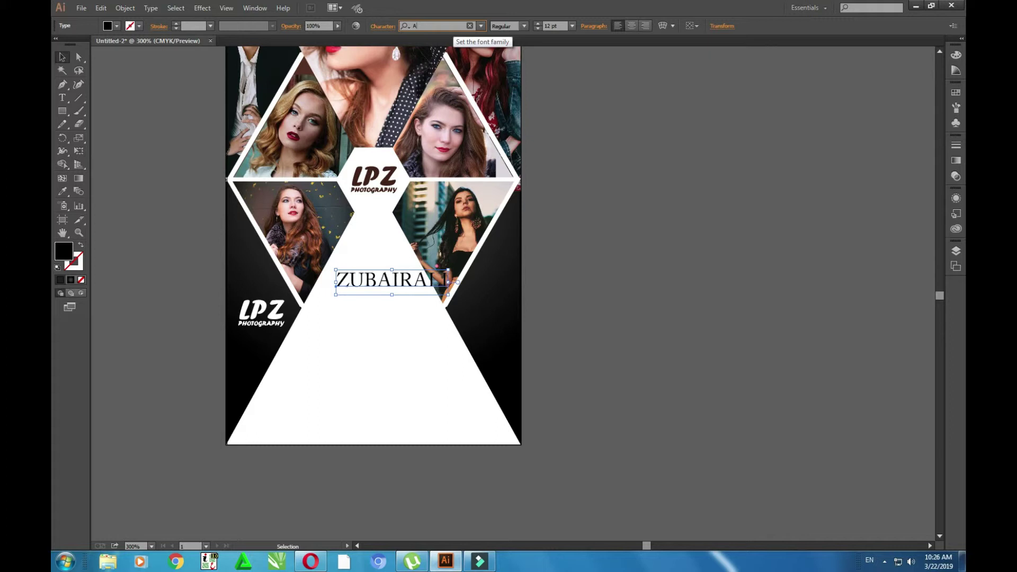
{"action": "key", "text": "Down"}
{"action": "key", "text": "Return"}
{"action": "left_click", "coordinate": [379, 283]}
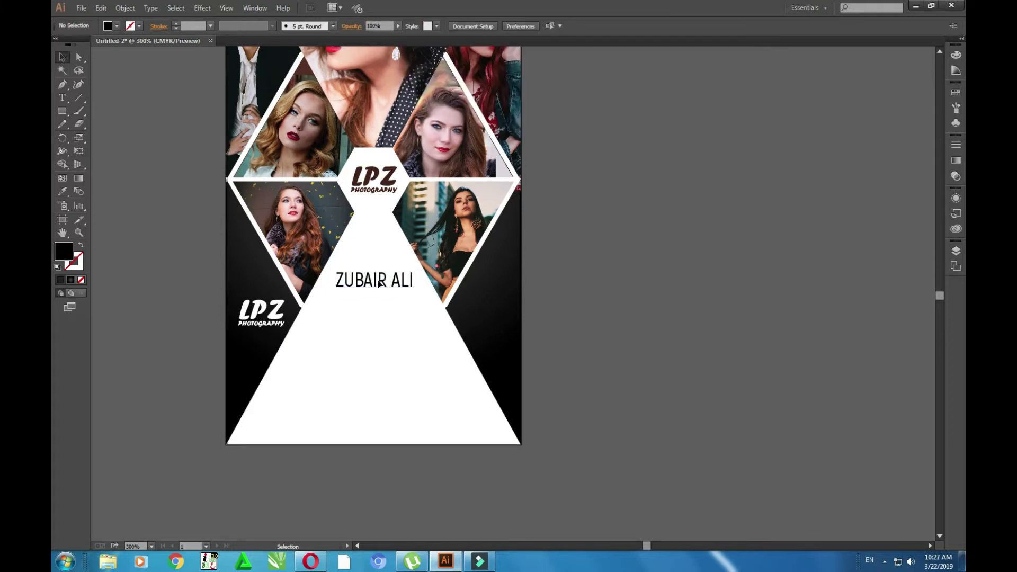
{"action": "left_click_drag", "start_coordinate": [379, 283], "coordinate": [376, 307]}
{"action": "double_click", "coordinate": [374, 304]}
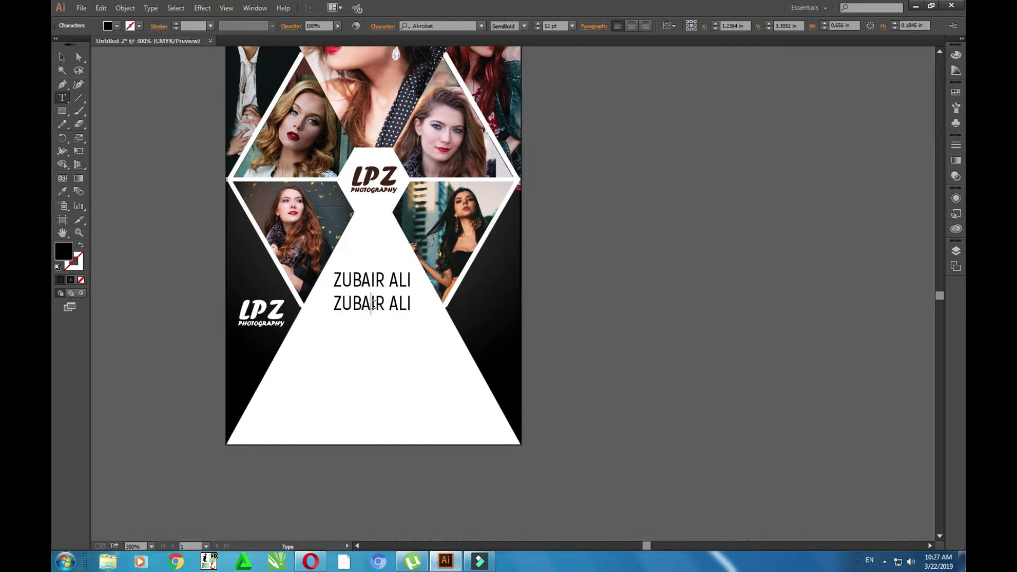
{"action": "type", "text": "SHOUKAT"}
{"action": "key", "text": "Escape"}
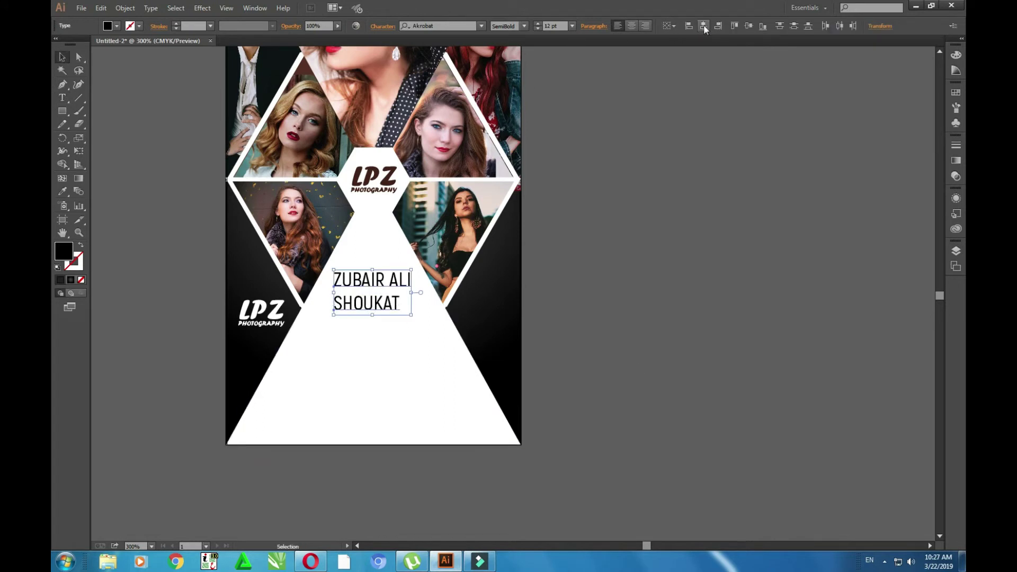
{"action": "key", "text": "ctrl+equal"}
- Apply an Akrobat font style to the name heading
{"action": "left_click", "coordinate": [407, 194], "text": "shift"}
{"action": "key", "text": "BackSpace"}
{"action": "left_click", "coordinate": [403, 57]}
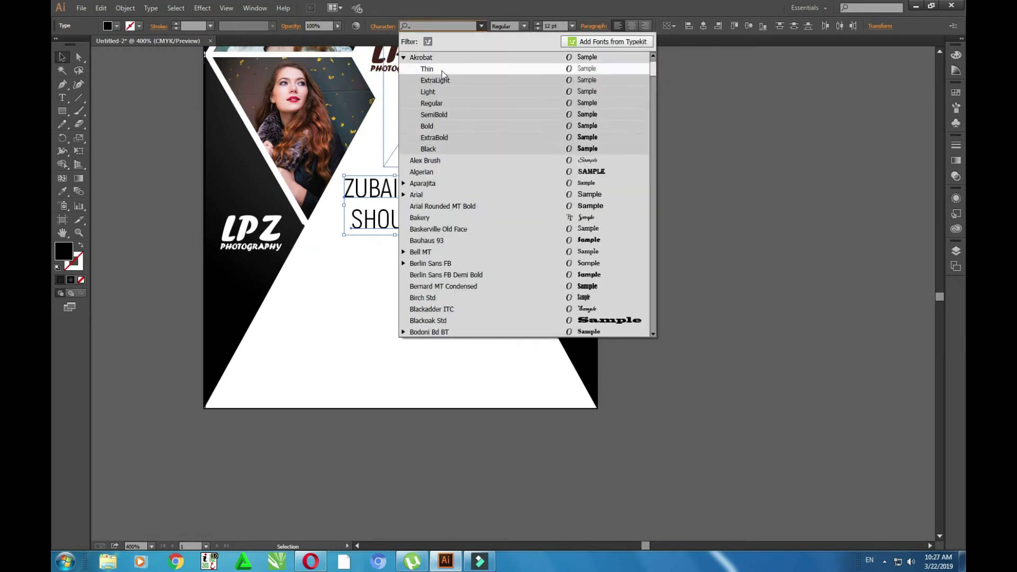
{"action": "left_click", "coordinate": [424, 127]}
{"action": "left_click", "coordinate": [687, 279]}
- Copy lipsum.com's first Lorem Ipsum paragraph and paste it over the duplicated SHOUKAT text
{"action": "scroll", "coordinate": [687, 279], "scroll_direction": "down", "scroll_amount": 2}
{"action": "scroll", "coordinate": [472, 175], "scroll_direction": "up", "scroll_amount": 2}
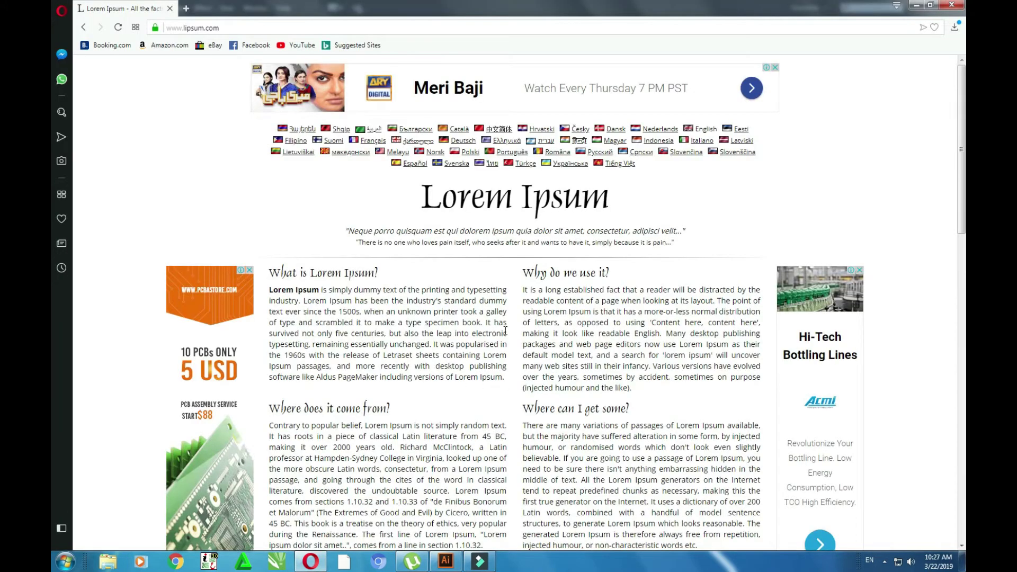
{"action": "left_click_drag", "start_coordinate": [505, 331], "coordinate": [271, 289]}
{"action": "key", "text": "ctrl+c"}
{"action": "left_click", "coordinate": [445, 562]}
{"action": "left_click_drag", "start_coordinate": [511, 200], "coordinate": [439, 199]}
{"action": "key", "text": "ctrl+v"}
- Set the paragraph to Alex Brush, breaking lines after 'typesetting industry.' and 'since the 1500s,'
{"action": "key", "text": "Escape"}
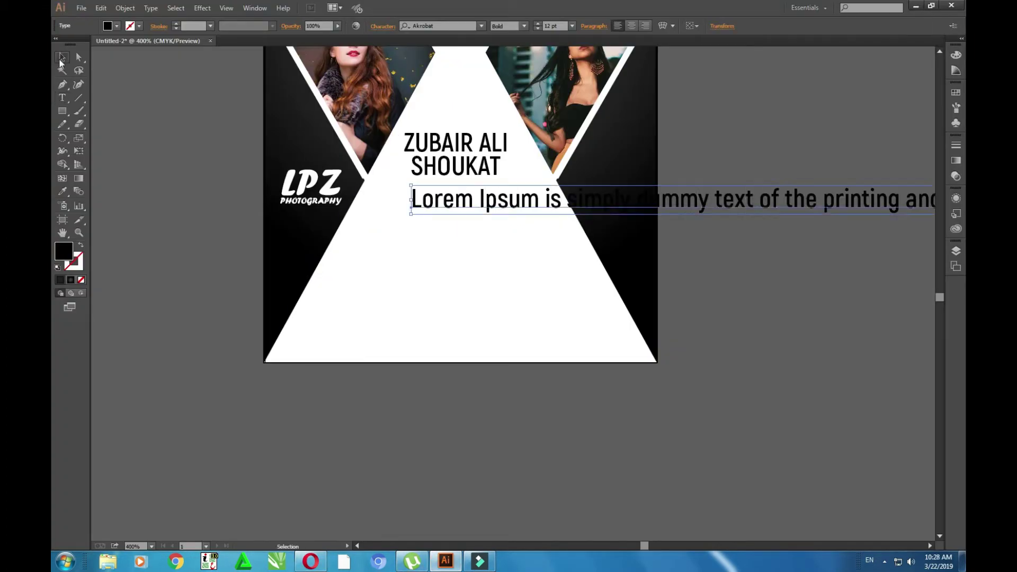
{"action": "left_click", "coordinate": [425, 26]}
{"action": "type", "text": "Alex Brush"}
{"action": "key", "text": "Return"}
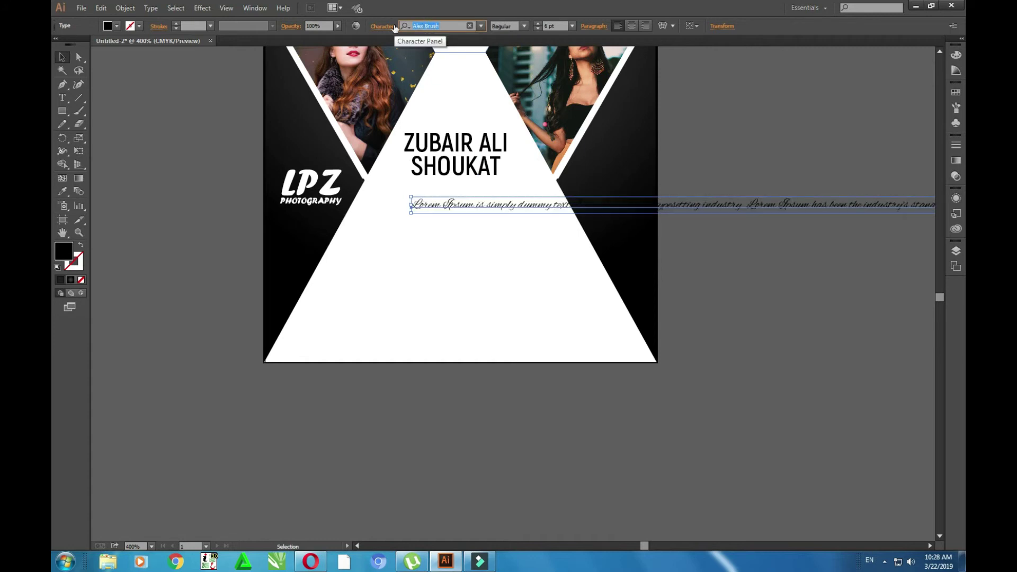
{"action": "double_click", "coordinate": [557, 206]}
{"action": "key", "text": "Return"}
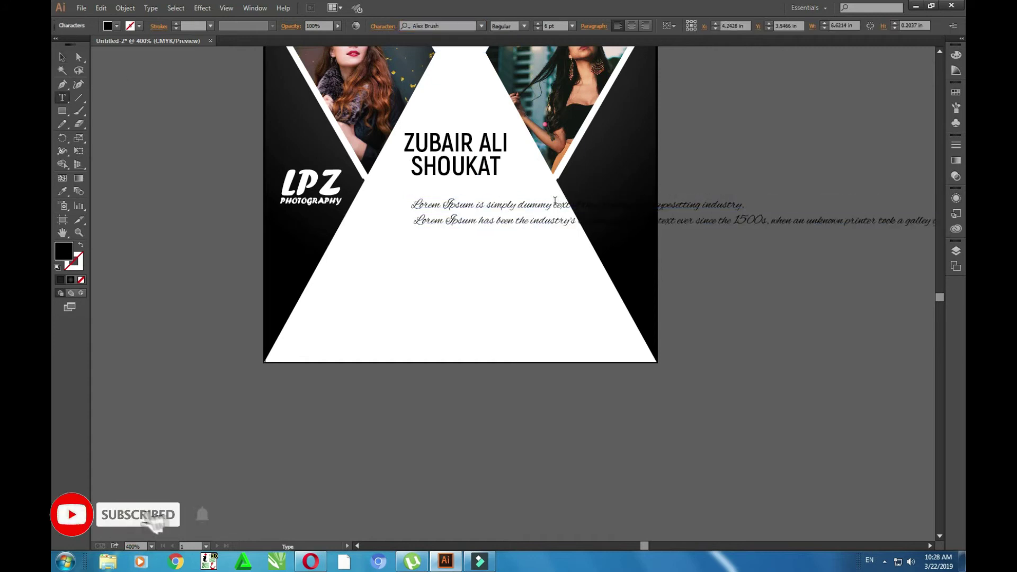
{"action": "key", "text": "Return"}
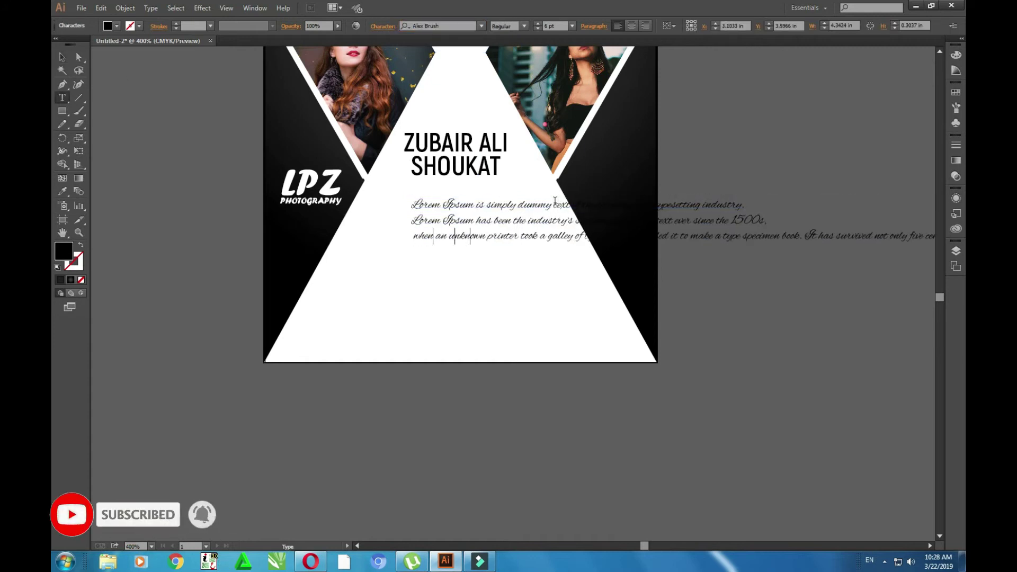
{"action": "key", "text": "Escape"}
- Centre-align the paragraph, shrink it below the name, and change its font to Arial
{"action": "left_click", "coordinate": [632, 26]}
{"action": "mouse_move", "coordinate": [625, 259]}
{"action": "left_mouse_down"}
{"action": "mouse_move", "coordinate": [441, 233]}
{"action": "mouse_move", "coordinate": [443, 270]}
{"action": "left_mouse_up"}
{"action": "left_click", "coordinate": [445, 26]}
{"action": "type", "text": "Arial"}
{"action": "key", "text": "Return"}
{"action": "left_click", "coordinate": [573, 398]}
{"action": "scroll", "coordinate": [572, 397], "scroll_direction": "down", "scroll_amount": 1}
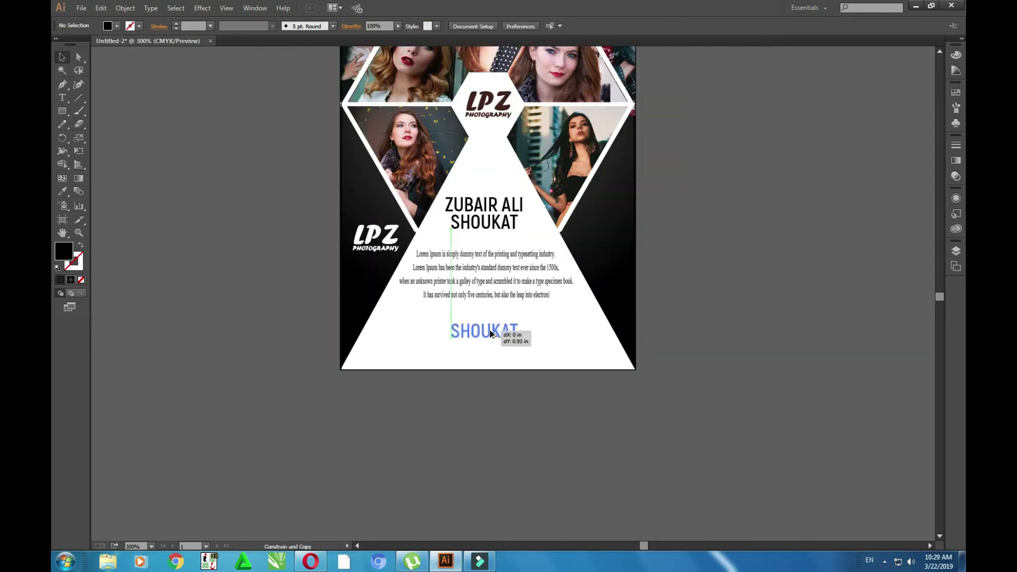
- Edit the duplicated SHOUKAT text into the phone number and place it under the paragraph
{"action": "double_click", "coordinate": [490, 331]}
{"action": "key", "text": "BackSpace"}
{"action": "key", "text": "BackSpace"}
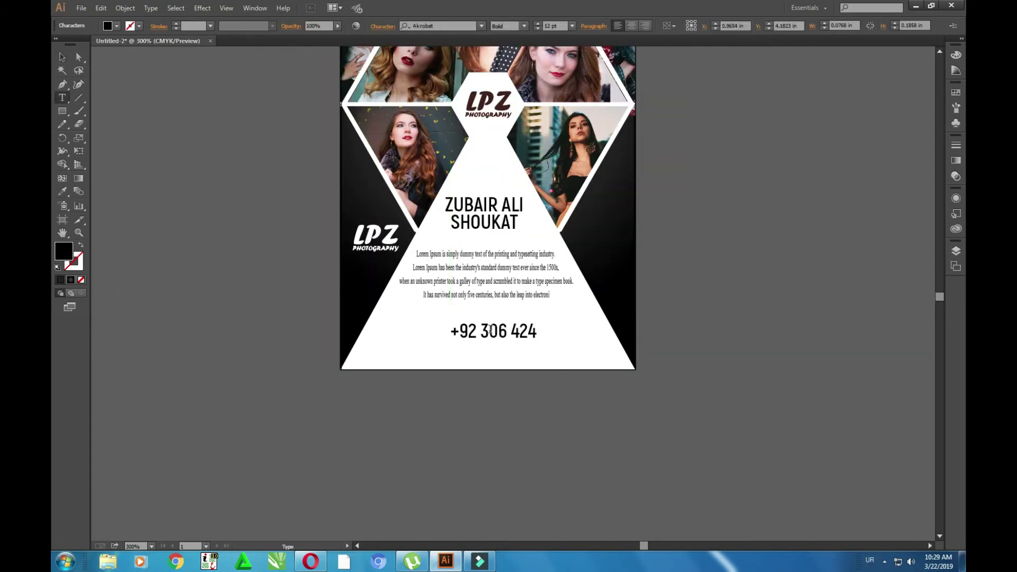
{"action": "key", "text": "Escape"}
{"action": "left_click_drag", "start_coordinate": [509, 331], "coordinate": [487, 313]}
{"action": "mouse_move", "coordinate": [697, 321]}
{"action": "left_mouse_down"}
{"action": "mouse_move", "coordinate": [599, 383]}
{"action": "mouse_move", "coordinate": [610, 378]}
{"action": "left_mouse_up"}
- Duplicate it into a scaled e-mail address line at the bottom, then save as DFDF.ai
{"action": "left_click_drag", "start_coordinate": [400, 371], "coordinate": [400, 406]}
{"action": "double_click", "coordinate": [418, 405]}
{"action": "key", "text": "BackSpace"}
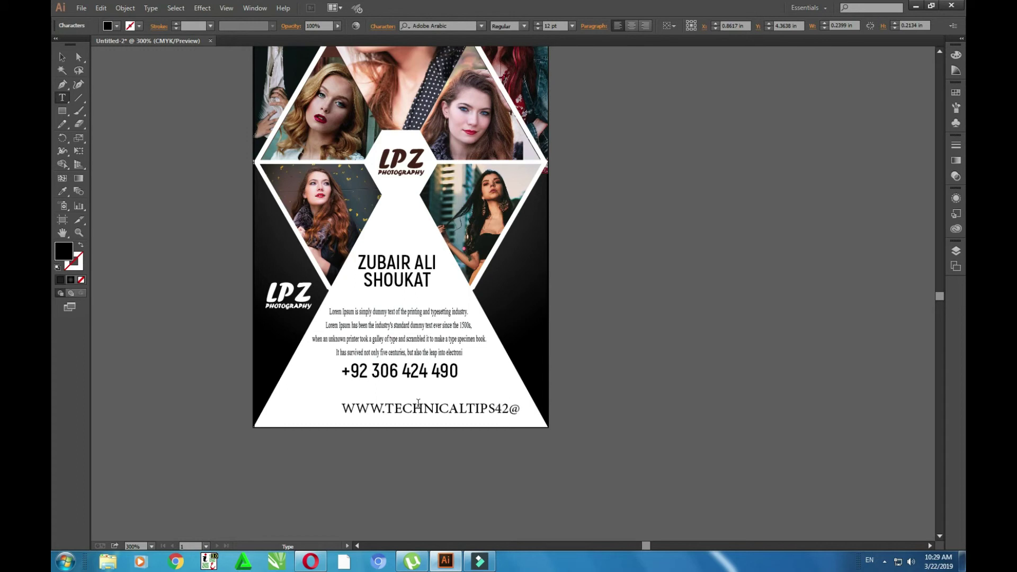
{"action": "key", "text": "Escape"}
{"action": "left_click_drag", "start_coordinate": [603, 399], "coordinate": [506, 407]}
{"action": "left_click_drag", "start_coordinate": [424, 416], "coordinate": [392, 414]}
{"action": "key", "text": "ctrl+s"}
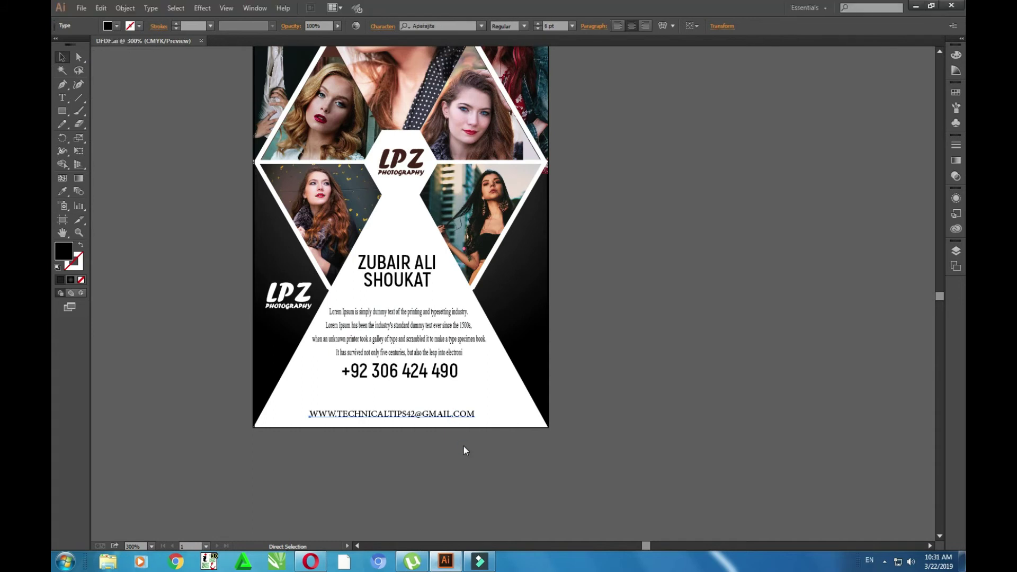
- Align the e-mail under the phone number and nudge the whole text block down
{"action": "left_click_drag", "start_coordinate": [451, 415], "coordinate": [450, 396]}
{"action": "left_click", "coordinate": [435, 376], "text": "shift"}
{"action": "left_click", "coordinate": [424, 325], "text": "shift"}
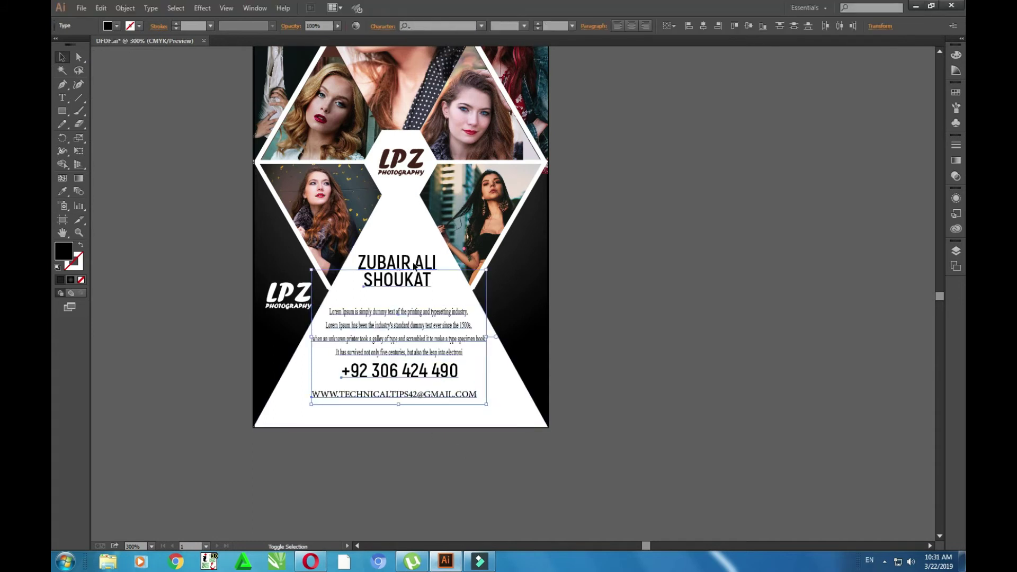
{"action": "key", "text": "Down"}
{"action": "key", "text": "Down"}
{"action": "key", "text": "Down"}
{"action": "key", "text": "Down"}
{"action": "key", "text": "Down"}
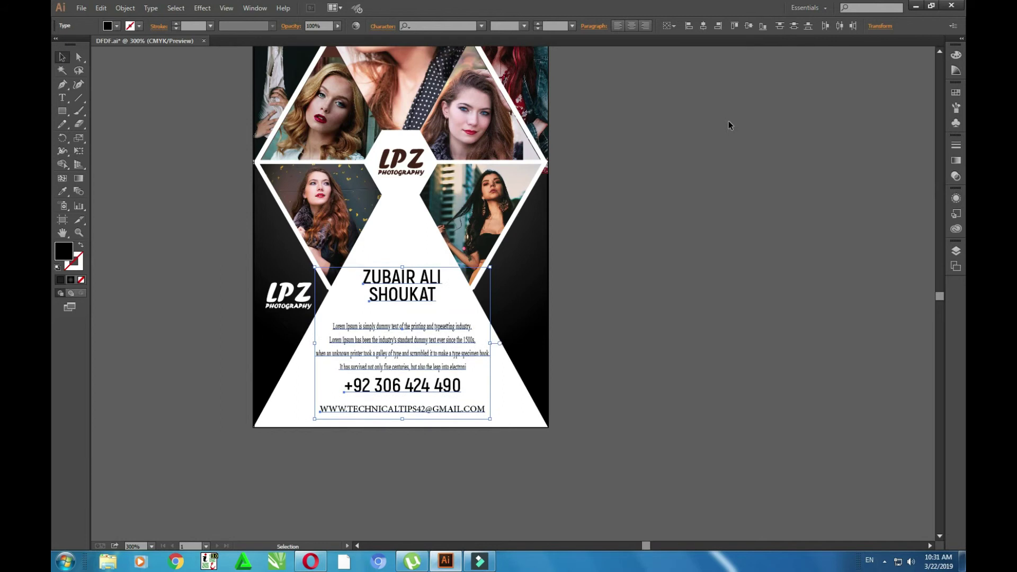
{"action": "key", "text": "Right"}
{"action": "key", "text": "Right"}
{"action": "left_click", "coordinate": [662, 272]}
{"action": "key", "text": "ctrl+minus"}
{"action": "key", "text": "ctrl+plus"}
{"action": "key", "text": "ctrl+plus"}
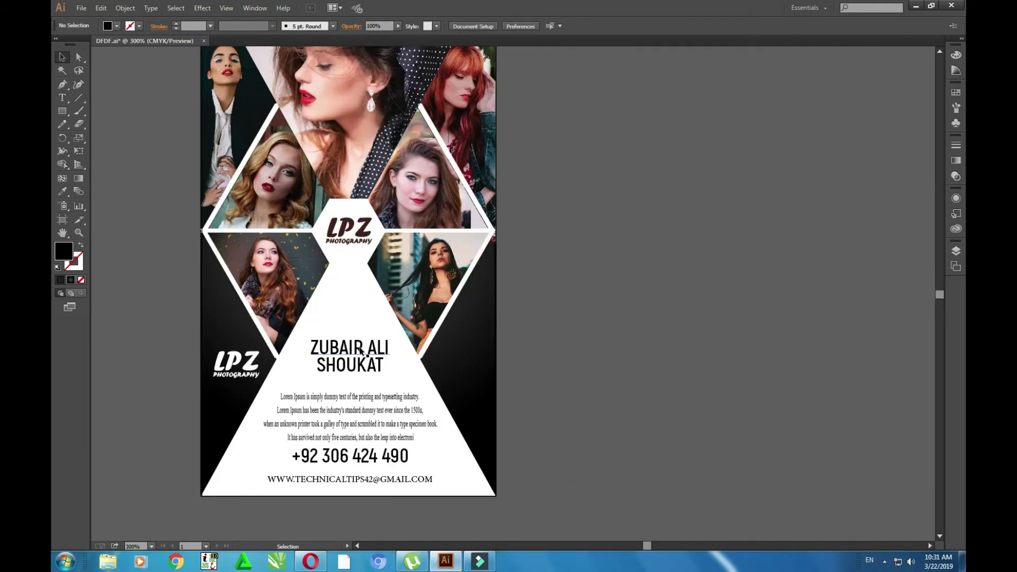
- Alt-drag a copy of the name text and set its fill to white
{"action": "left_click_drag", "start_coordinate": [362, 351], "coordinate": [358, 315]}
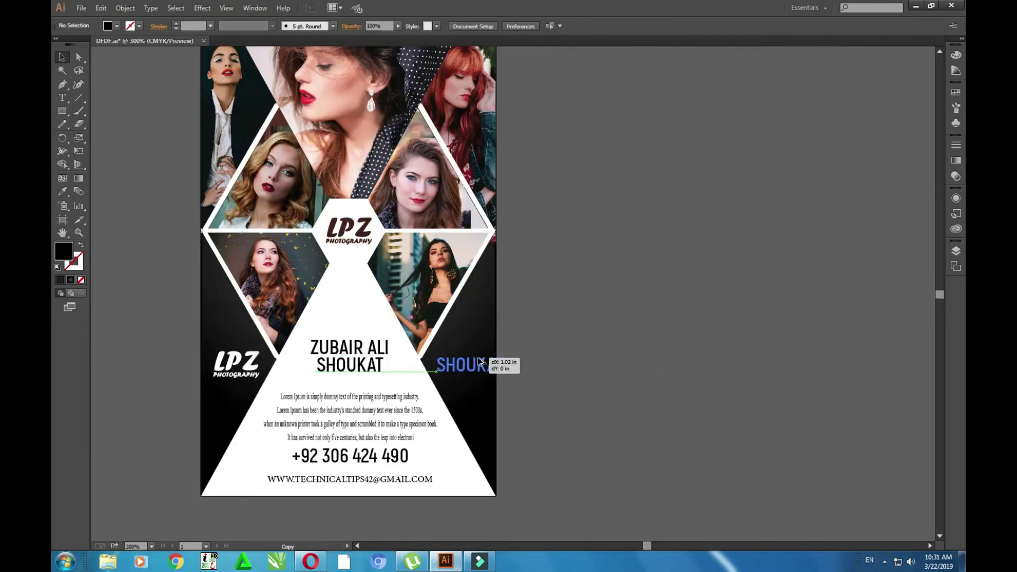
{"action": "key", "text": "ctrl+plus"}
{"action": "double_click", "coordinate": [64, 251]}
{"action": "left_click", "coordinate": [366, 207]}
{"action": "key", "text": "Return"}
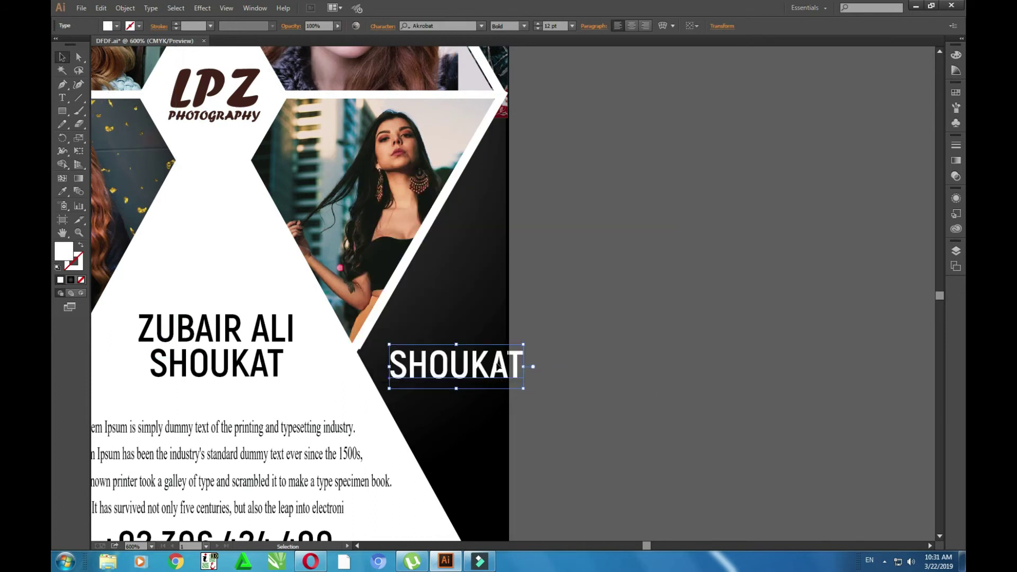
{"action": "key", "text": "ctrl+plus"}
{"action": "key", "text": "ctrl+plus"}
{"action": "key", "text": "ctrl+plus"}
{"action": "key", "text": "ctrl+plus"}
- Retype the white copy as PROFESSIONAL and move it beside the photo
{"action": "double_click", "coordinate": [503, 246]}
{"action": "key", "text": "ctrl+a"}
{"action": "key", "text": "BackSpace"}
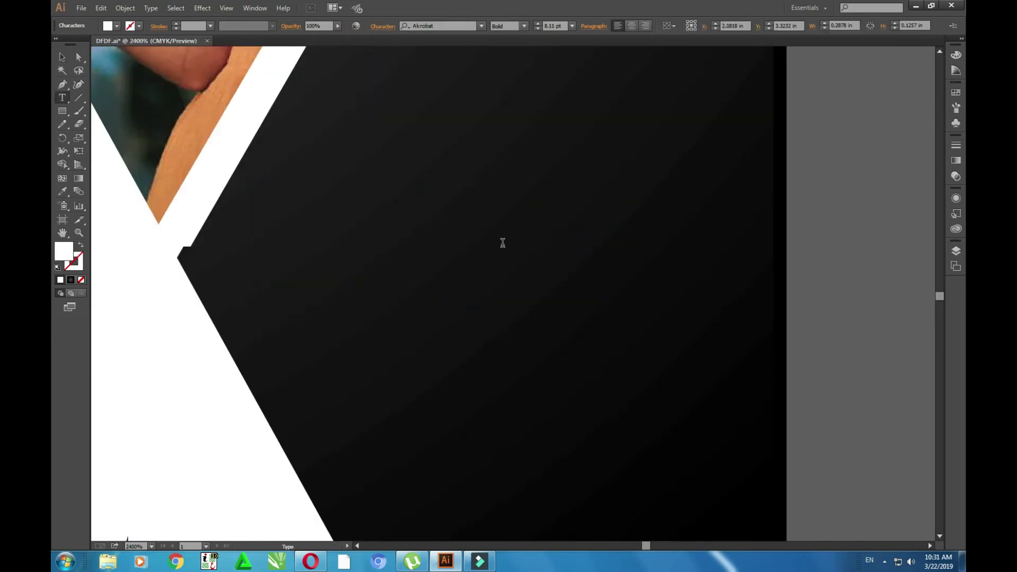
{"action": "type", "text": "PROFESSIONAL"}
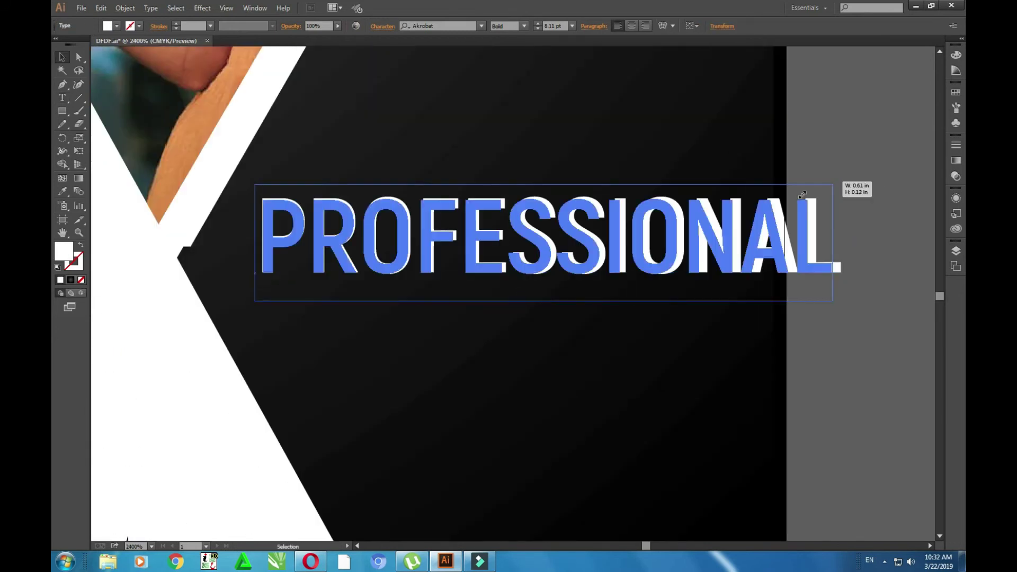
{"action": "key", "text": "ctrl+minus"}
{"action": "left_click_drag", "start_coordinate": [454, 318], "coordinate": [549, 171]}
{"action": "left_click", "coordinate": [497, 239]}
- Duplicate PROFESSIONAL and edit the copies into PHOTO and GRAPHY lines
{"action": "key", "text": "ctrl+v"}
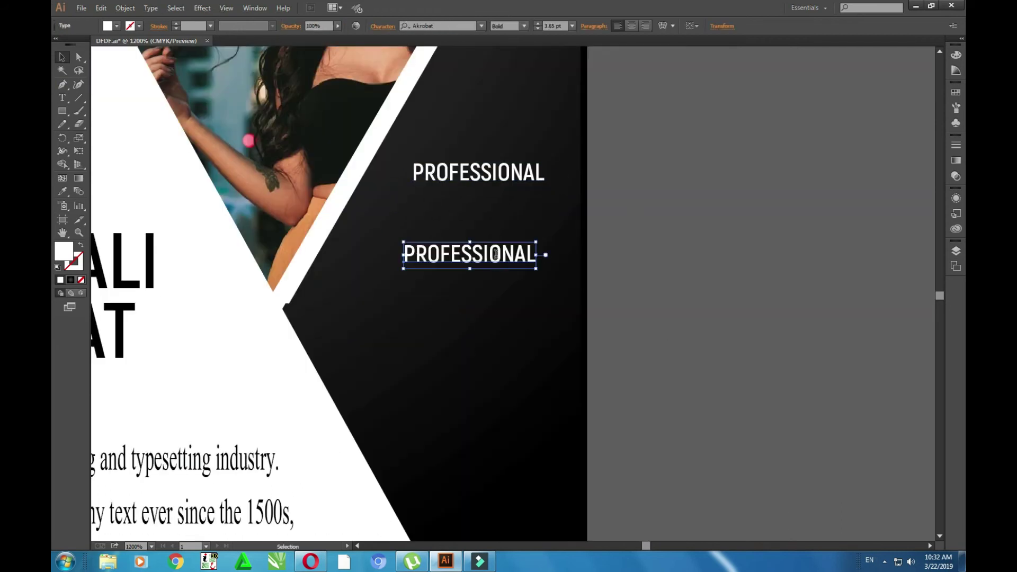
{"action": "double_click", "coordinate": [496, 255]}
{"action": "key", "text": "ctrl+a"}
{"action": "type", "text": "PR"}
{"action": "key", "text": "ctrl+v"}
{"action": "double_click", "coordinate": [427, 261]}
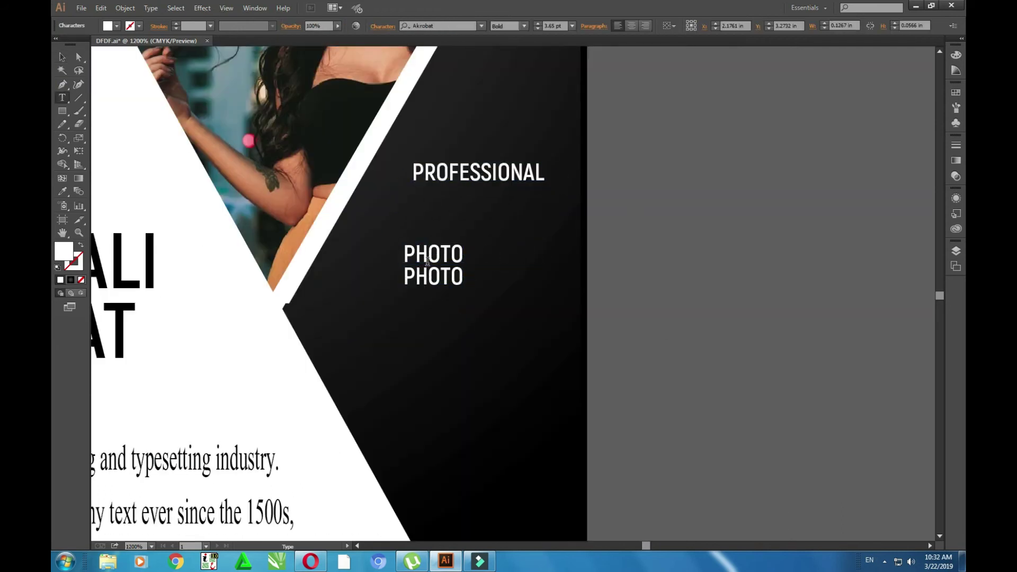
{"action": "key", "text": "Escape"}
- Enlarge PHOTO GRAPHY on the black area with PROFESSIONAL just above it
{"action": "mouse_move", "coordinate": [439, 265]}
{"action": "left_mouse_down"}
{"action": "mouse_move", "coordinate": [408, 221]}
{"action": "mouse_move", "coordinate": [568, 382]}
{"action": "left_mouse_up"}
{"action": "left_click_drag", "start_coordinate": [337, 192], "coordinate": [543, 239]}
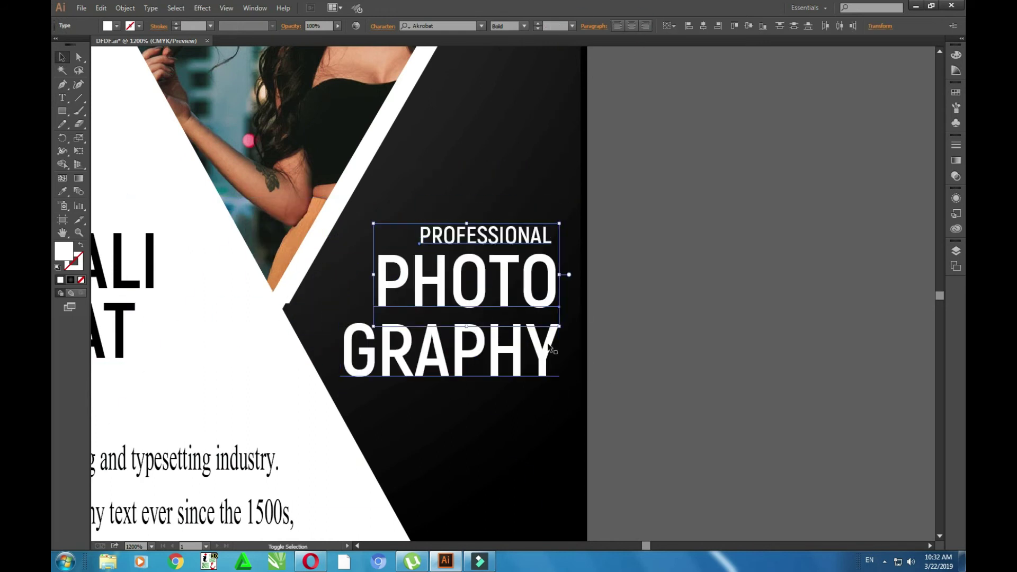
{"action": "left_click_drag", "start_coordinate": [476, 172], "coordinate": [351, 235]}
{"action": "key", "text": "ctrl+shift+a"}
{"action": "key", "text": "ctrl+minus"}
{"action": "key", "text": "ctrl+minus"}
{"action": "key", "text": "ctrl+minus"}
{"action": "key", "text": "ctrl+minus"}
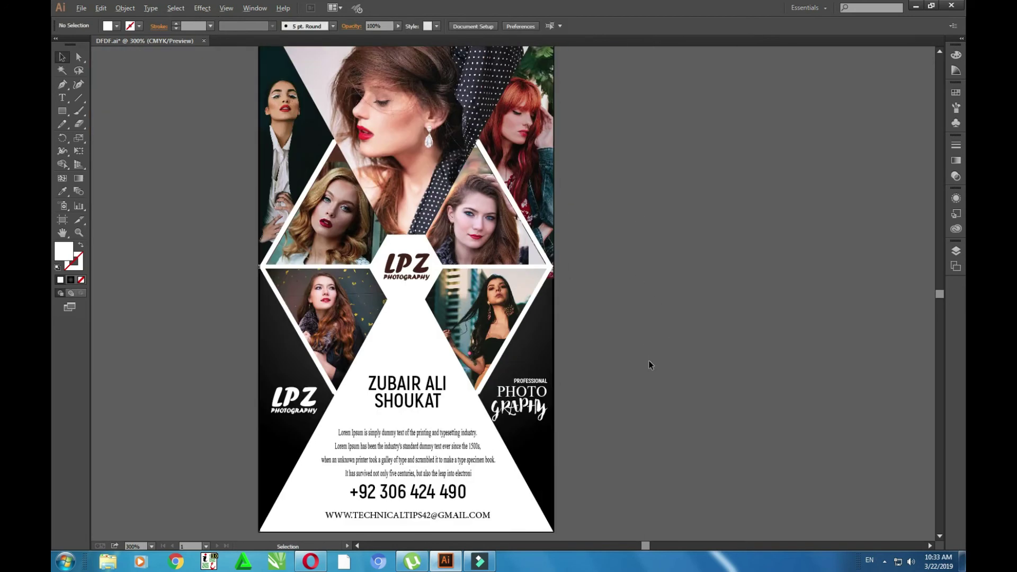
{"action": "key", "text": "ctrl+minus"}
- Draw a page-sized rectangle and clip all the flyer artwork to it
{"action": "key", "text": "m"}
{"action": "mouse_move", "coordinate": [380, 125]}
{"action": "left_mouse_down"}
{"action": "mouse_move", "coordinate": [579, 463]}
{"action": "mouse_move", "coordinate": [578, 479]}
{"action": "left_mouse_up"}
{"action": "key", "text": "v"}
{"action": "key", "text": "ctrl+a"}
{"action": "right_click", "coordinate": [525, 295]}
{"action": "left_click", "coordinate": [549, 350]}
{"action": "left_click", "coordinate": [885, 561]}
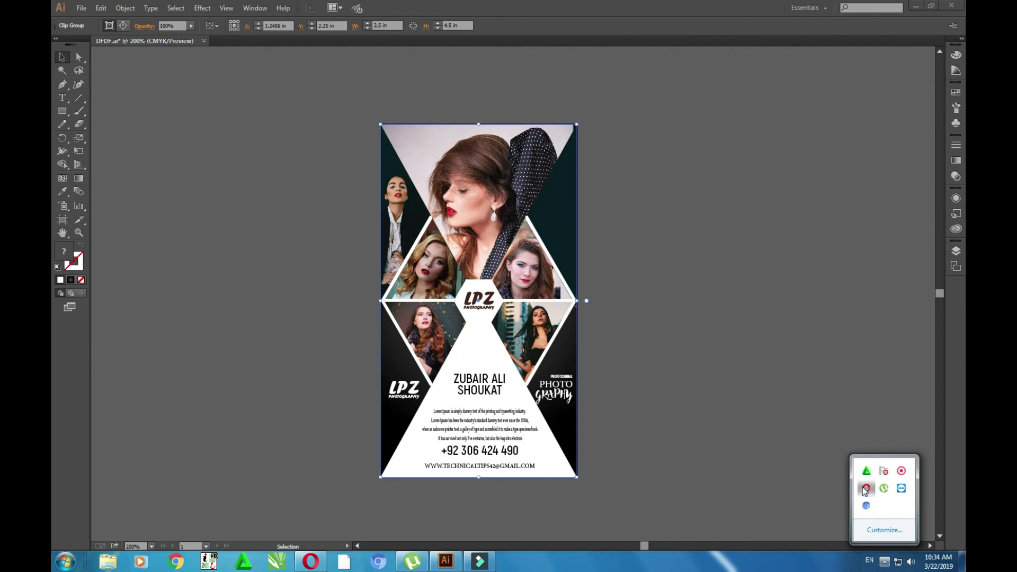
{"action": "left_click", "coordinate": [902, 472]}
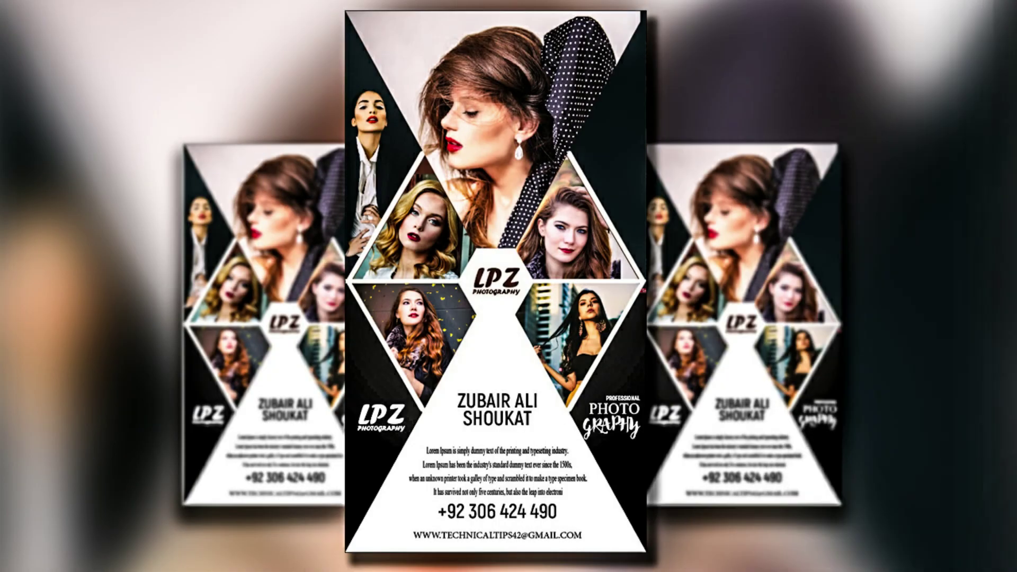